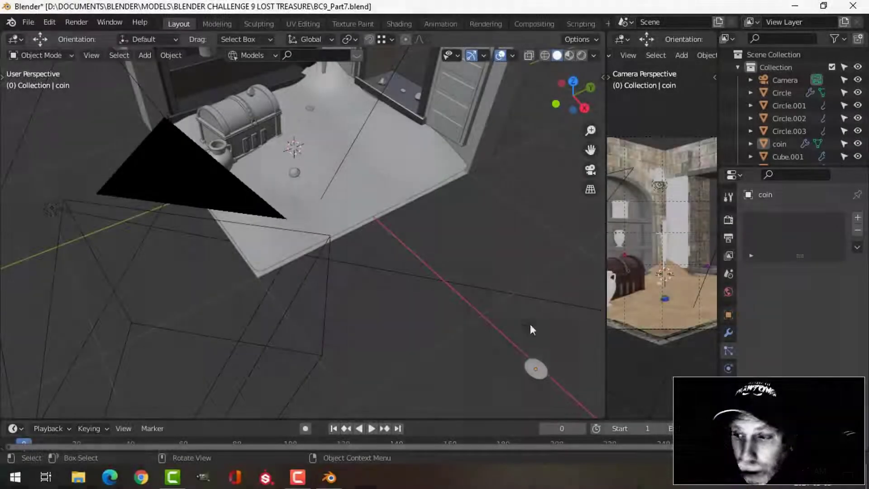
Select the coin and view the scene in Material Preview shading
{"action": "left_click", "coordinate": [536, 369]}
{"action": "middle_click_drag", "start_coordinate": [508, 306], "coordinate": [464, 194], "text": "shift"}
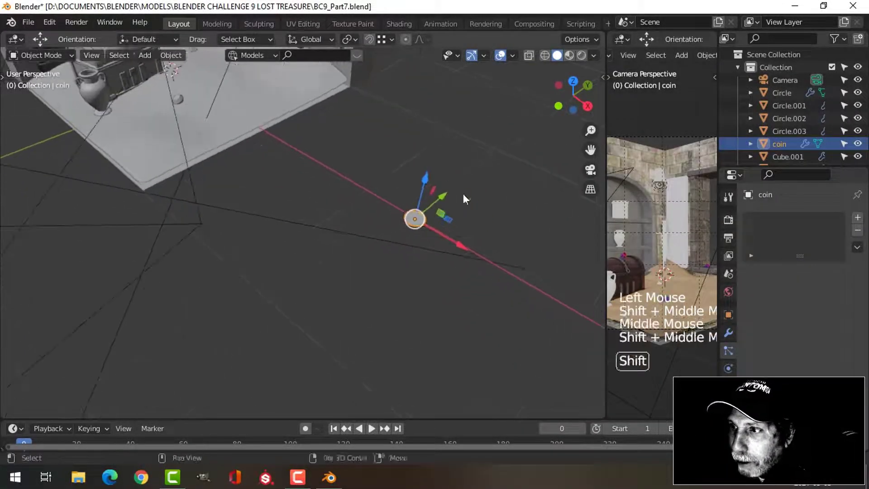
{"action": "left_click", "coordinate": [569, 55]}
{"action": "scroll", "coordinate": [478, 216], "scroll_direction": "up", "scroll_amount": 2}
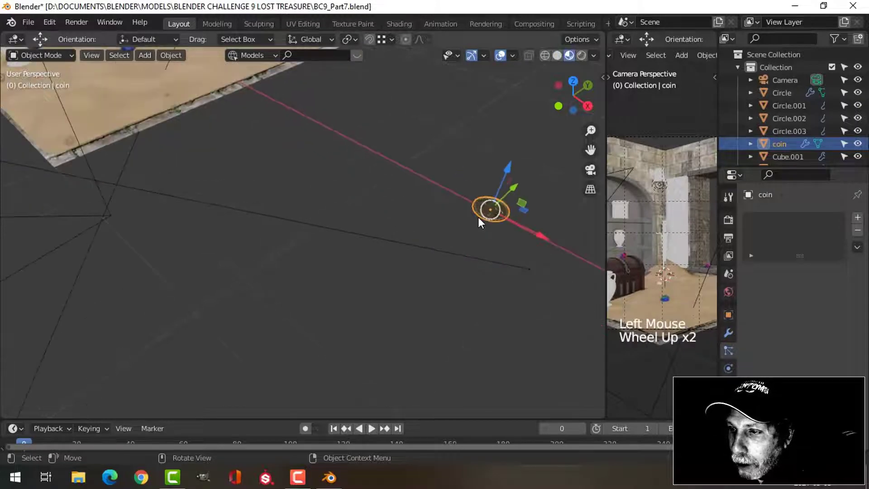
{"action": "scroll", "coordinate": [342, 190], "scroll_direction": "down", "scroll_amount": 3}
{"action": "middle_click_drag", "start_coordinate": [342, 190], "coordinate": [394, 231], "text": "shift"}
{"action": "scroll", "coordinate": [322, 173], "scroll_direction": "up", "scroll_amount": 1}
{"action": "scroll", "coordinate": [349, 165], "scroll_direction": "down", "scroll_amount": 1}
{"action": "scroll", "coordinate": [401, 249], "scroll_direction": "up", "scroll_amount": 2}
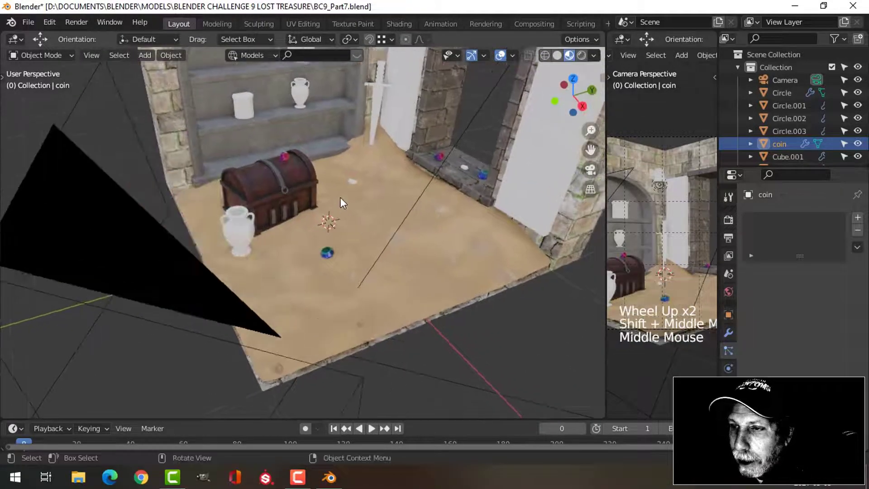
Orbit around the treasure room floor and return to solid shading
{"action": "mouse_move", "coordinate": [341, 198]}
{"action": "middle_mouse_down"}
{"action": "mouse_move", "coordinate": [394, 165]}
{"action": "mouse_move", "coordinate": [349, 211]}
{"action": "mouse_move", "coordinate": [337, 208]}
{"action": "middle_mouse_up"}
{"action": "scroll", "coordinate": [344, 164], "scroll_direction": "down", "scroll_amount": 1}
{"action": "scroll", "coordinate": [325, 205], "scroll_direction": "up", "scroll_amount": 2}
{"action": "middle_click_drag", "start_coordinate": [237, 158], "coordinate": [379, 201]}
{"action": "scroll", "coordinate": [362, 194], "scroll_direction": "down", "scroll_amount": 2}
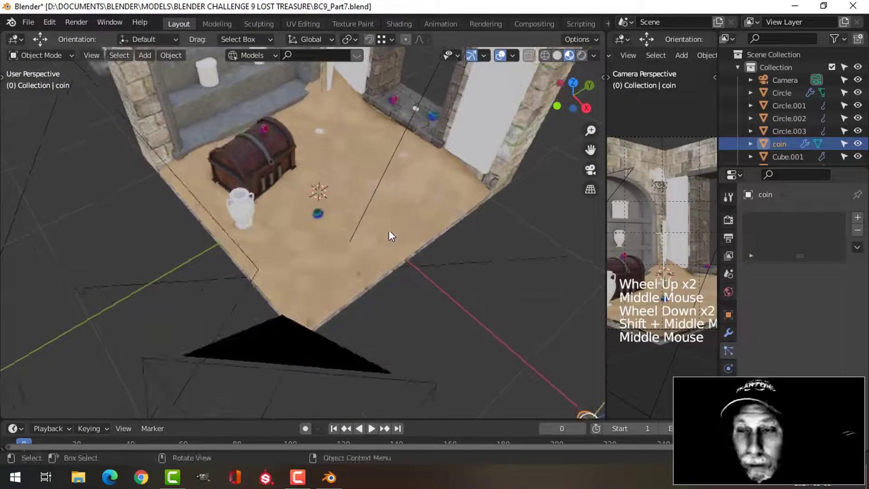
{"action": "left_click", "coordinate": [554, 55]}
{"action": "scroll", "coordinate": [504, 230], "scroll_direction": "down", "scroll_amount": 2}
{"action": "middle_click_drag", "start_coordinate": [468, 240], "coordinate": [471, 233], "text": "shift"}
{"action": "middle_click_drag", "start_coordinate": [470, 233], "coordinate": [473, 225]}
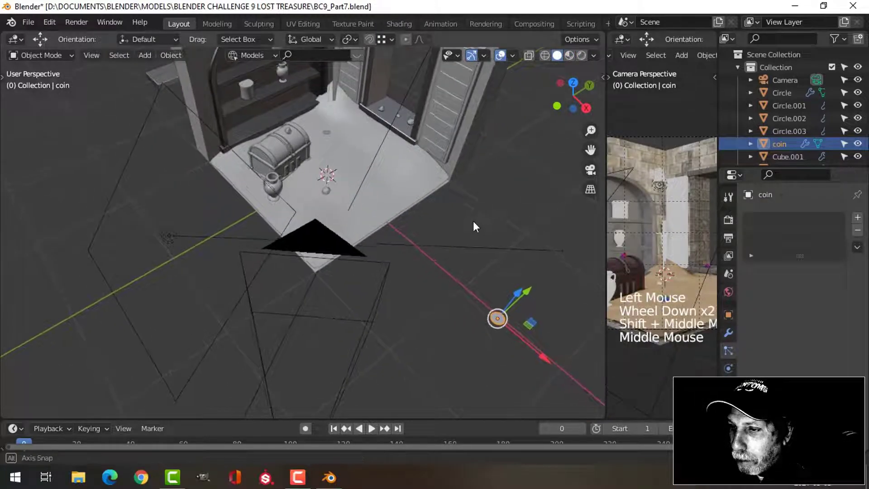
Select the sand floor and add a new particle system to it
{"action": "left_click", "coordinate": [400, 182]}
{"action": "middle_click_drag", "start_coordinate": [395, 245], "coordinate": [448, 227]}
{"action": "scroll", "coordinate": [452, 207], "scroll_direction": "up", "scroll_amount": 2}
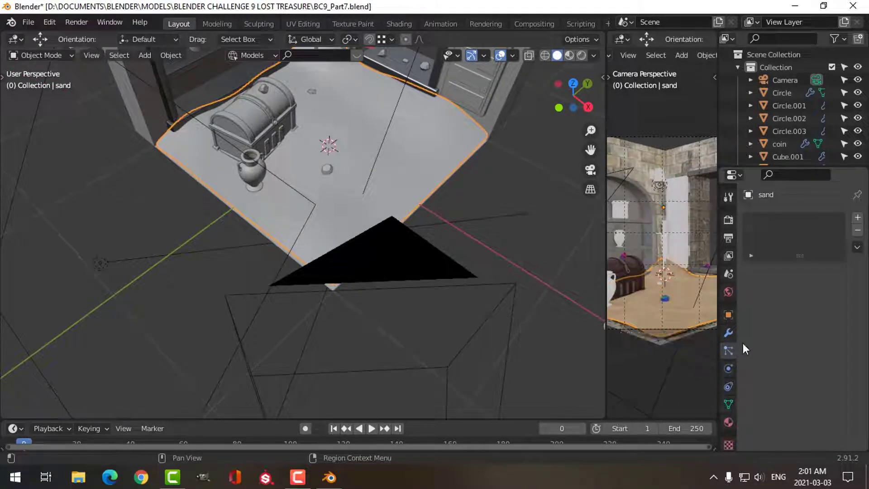
{"action": "left_click", "coordinate": [857, 218]}
Name the particle system sand and make it Hair with 80 strands 0.5 m long
{"action": "triple_click", "coordinate": [785, 222]}
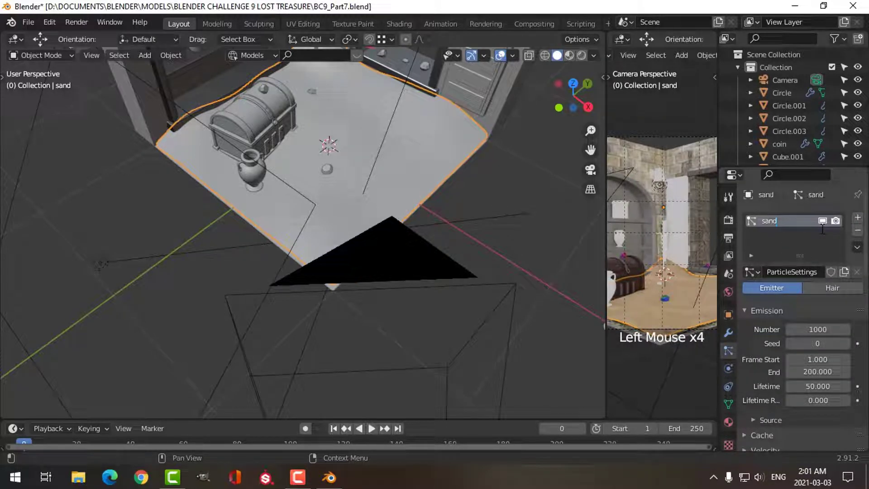
{"action": "left_click", "coordinate": [831, 290]}
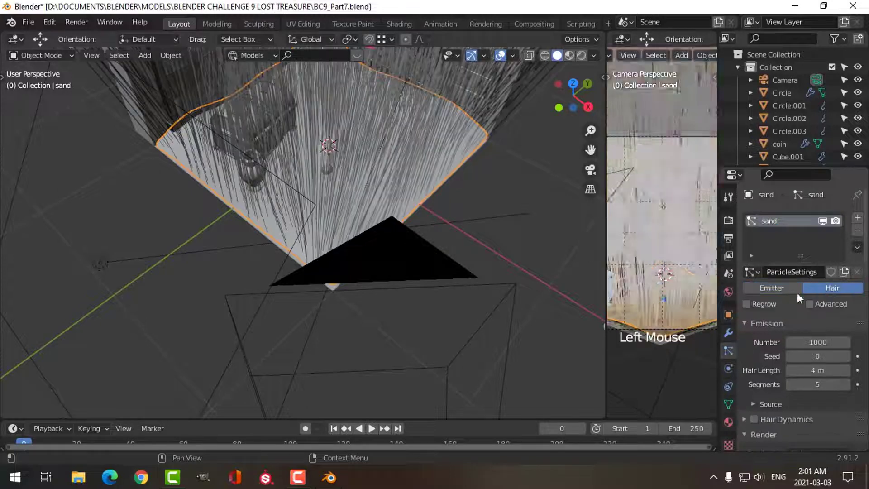
{"action": "double_click", "coordinate": [837, 342]}
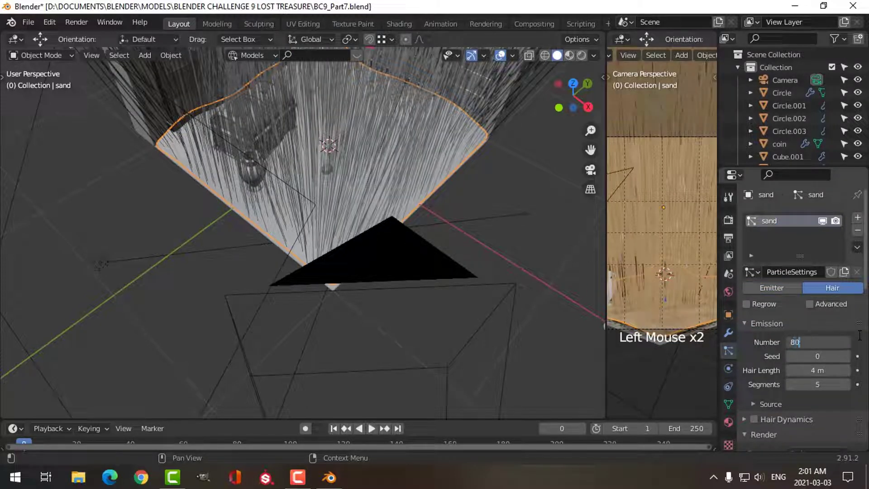
{"action": "key", "text": "Return"}
{"action": "left_click", "coordinate": [816, 374]}
{"action": "type", "text": "0."}
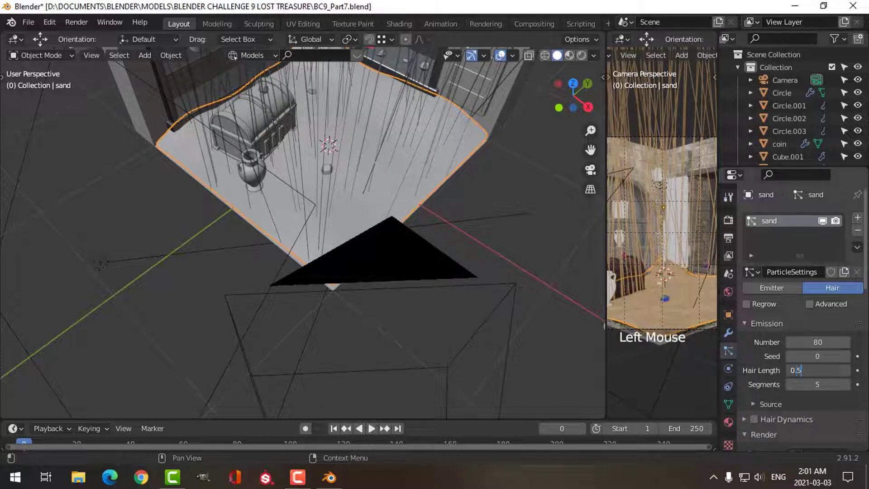
{"action": "type", "text": "5"}
{"action": "key", "text": "Return"}
Turn on Advanced settings and enable particle Rotation with Normal-Tangent orientation
{"action": "left_click", "coordinate": [809, 253]}
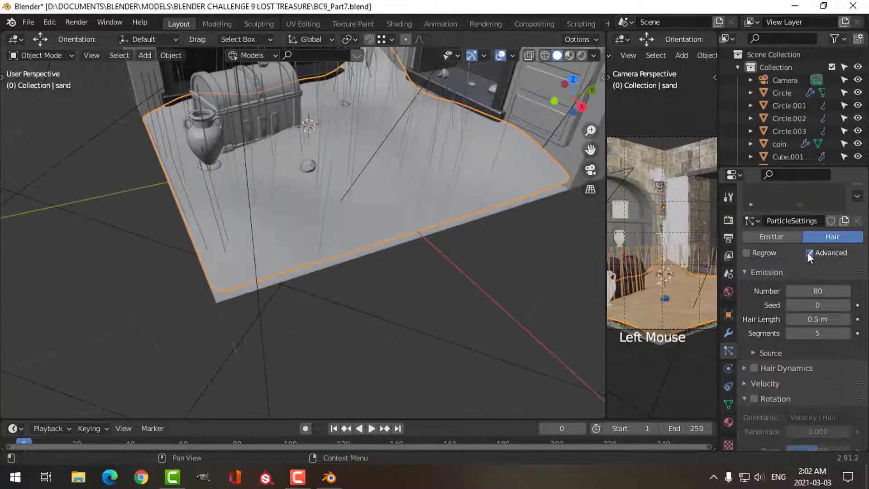
{"action": "scroll", "coordinate": [776, 341], "scroll_direction": "down", "scroll_amount": 3}
{"action": "left_click", "coordinate": [755, 322]}
{"action": "scroll", "coordinate": [815, 335], "scroll_direction": "down", "scroll_amount": 2}
{"action": "middle_click_drag", "start_coordinate": [816, 341], "coordinate": [811, 349], "text": "shift"}
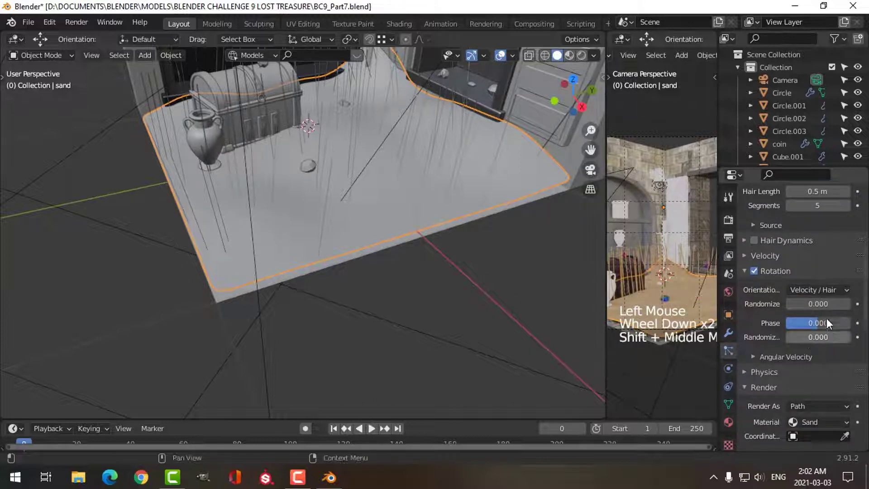
{"action": "left_click", "coordinate": [818, 289]}
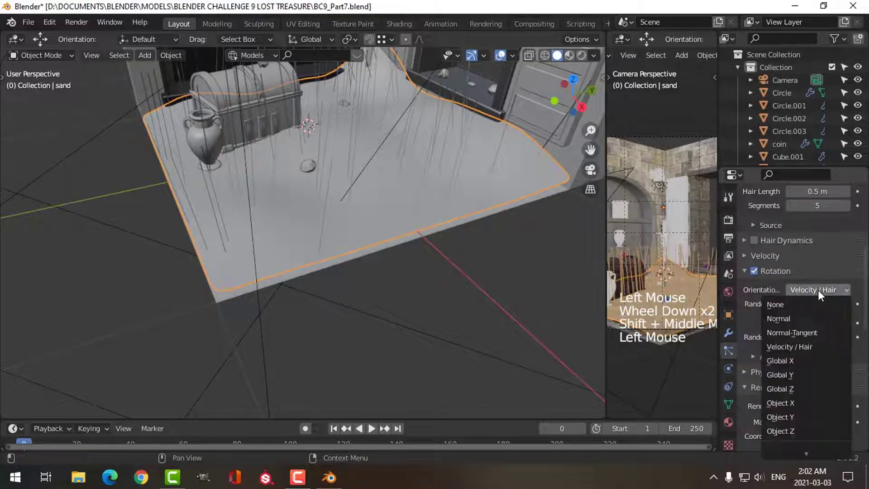
{"action": "left_click", "coordinate": [799, 332]}
Render the particles as Object, using the coin as the instanced object
{"action": "scroll", "coordinate": [822, 366], "scroll_direction": "down", "scroll_amount": 4}
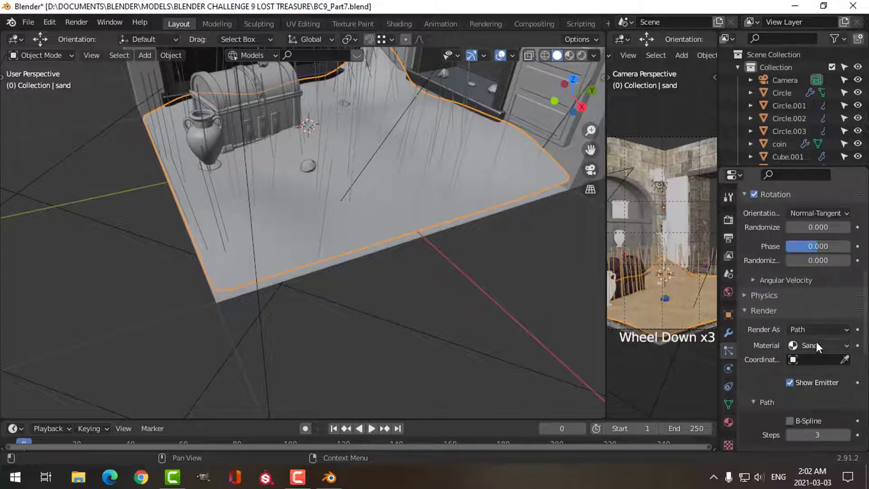
{"action": "left_click", "coordinate": [819, 303]}
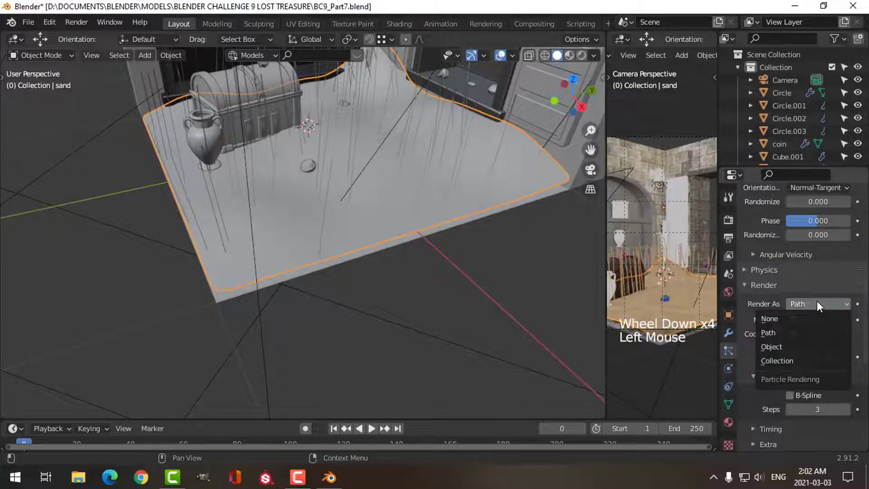
{"action": "left_click", "coordinate": [783, 345]}
{"action": "scroll", "coordinate": [484, 289], "scroll_direction": "down", "scroll_amount": 2}
{"action": "middle_click_drag", "start_coordinate": [484, 289], "coordinate": [408, 263], "text": "shift"}
{"action": "left_click", "coordinate": [844, 397]}
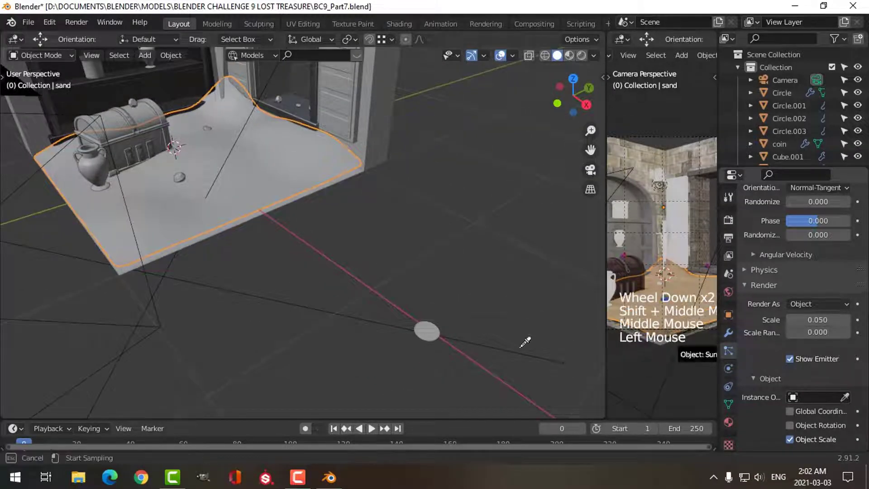
{"action": "left_click", "coordinate": [427, 322]}
{"action": "scroll", "coordinate": [442, 269], "scroll_direction": "down", "scroll_amount": 2}
{"action": "middle_click_drag", "start_coordinate": [442, 269], "coordinate": [426, 262], "text": "shift"}
{"action": "middle_click_drag", "start_coordinate": [426, 262], "coordinate": [407, 253]}
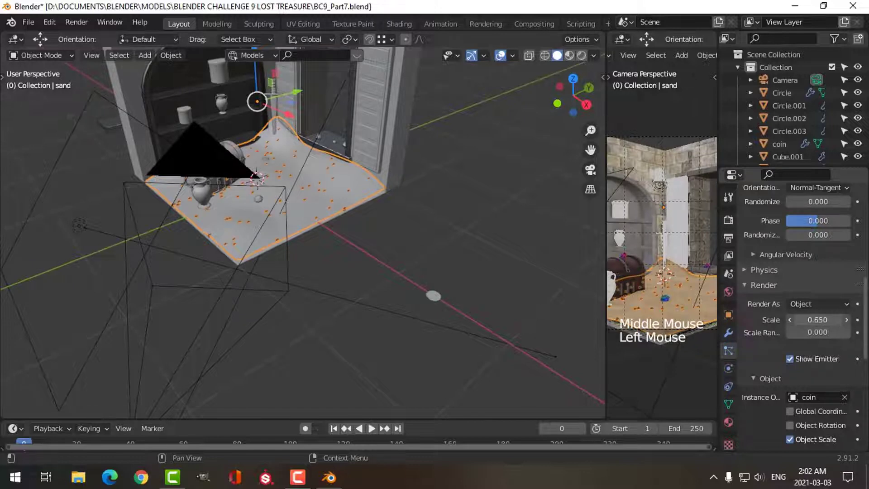
Set the coin particle Scale to 1.250 and Scale Randomness to 0.408
{"action": "left_click_drag", "start_coordinate": [817, 319], "coordinate": [828, 319]}
{"action": "scroll", "coordinate": [408, 215], "scroll_direction": "up", "scroll_amount": 3}
{"action": "middle_click_drag", "start_coordinate": [371, 224], "coordinate": [454, 240], "text": "shift"}
{"action": "scroll", "coordinate": [425, 243], "scroll_direction": "up", "scroll_amount": 2}
{"action": "left_click_drag", "start_coordinate": [799, 332], "coordinate": [828, 332]}
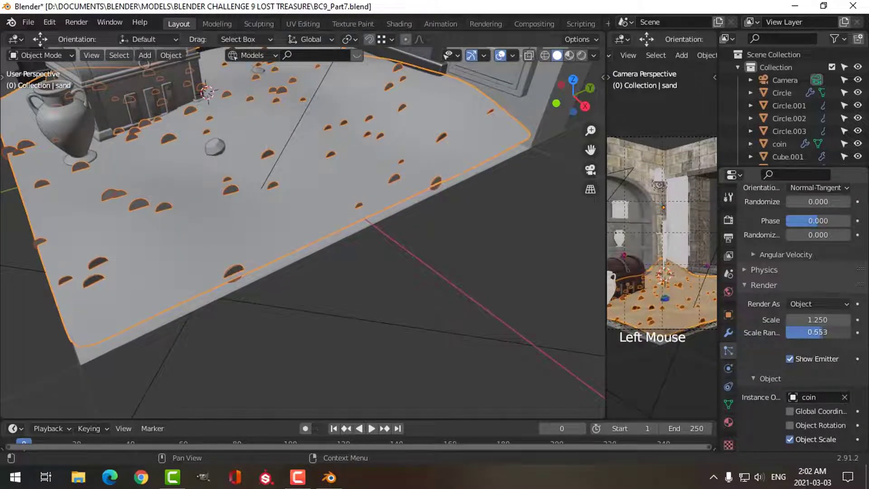
{"action": "left_click_drag", "start_coordinate": [817, 332], "coordinate": [814, 332]}
{"action": "scroll", "coordinate": [372, 216], "scroll_direction": "up", "scroll_amount": 2}
{"action": "middle_click_drag", "start_coordinate": [372, 217], "coordinate": [429, 186]}
Switch to Material Preview and orbit along the textured sand floor
{"action": "left_click", "coordinate": [570, 55]}
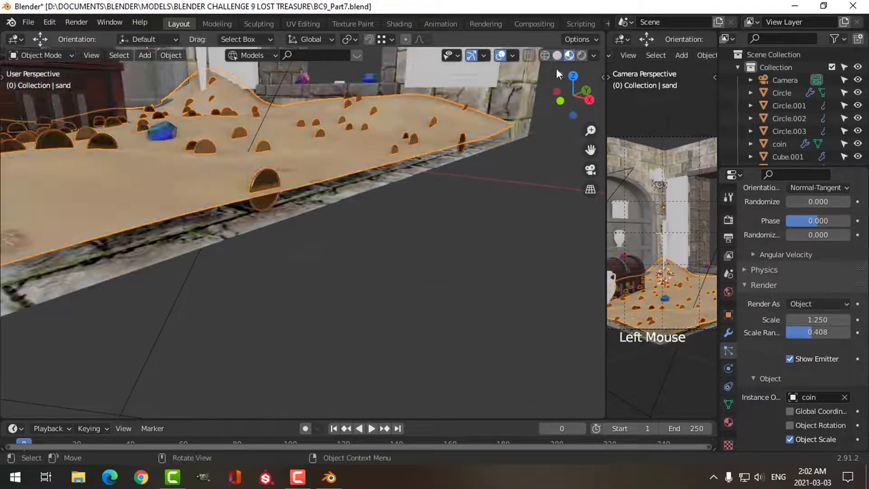
{"action": "scroll", "coordinate": [372, 151], "scroll_direction": "down", "scroll_amount": 1}
{"action": "middle_click_drag", "start_coordinate": [372, 151], "coordinate": [371, 156]}
{"action": "scroll", "coordinate": [373, 173], "scroll_direction": "down", "scroll_amount": 2}
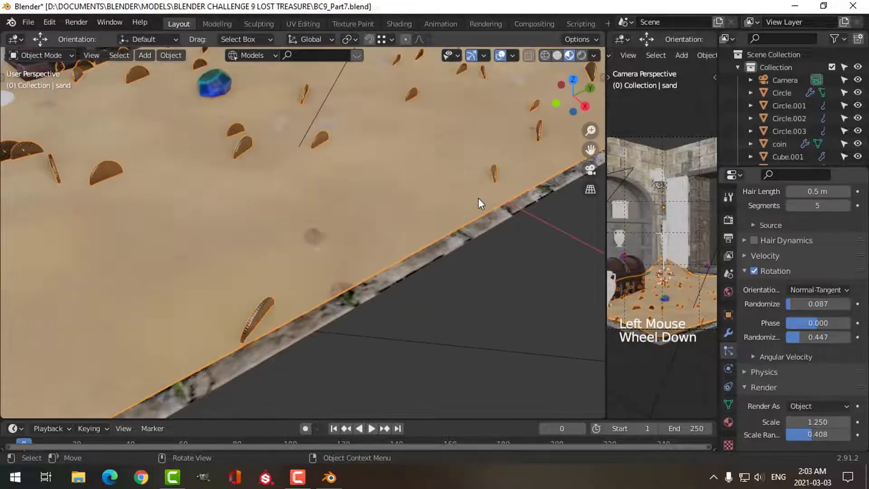
{"action": "middle_click_drag", "start_coordinate": [478, 197], "coordinate": [401, 238]}
{"action": "scroll", "coordinate": [447, 189], "scroll_direction": "down", "scroll_amount": 3}
{"action": "scroll", "coordinate": [405, 190], "scroll_direction": "down", "scroll_amount": 3}
In the coin's Edit Mode, rotate all its geometry 90° about the X axis
{"action": "left_click", "coordinate": [396, 236]}
{"action": "key", "text": "Tab"}
{"action": "key", "text": "a"}
{"action": "scroll", "coordinate": [465, 214], "scroll_direction": "up", "scroll_amount": 3}
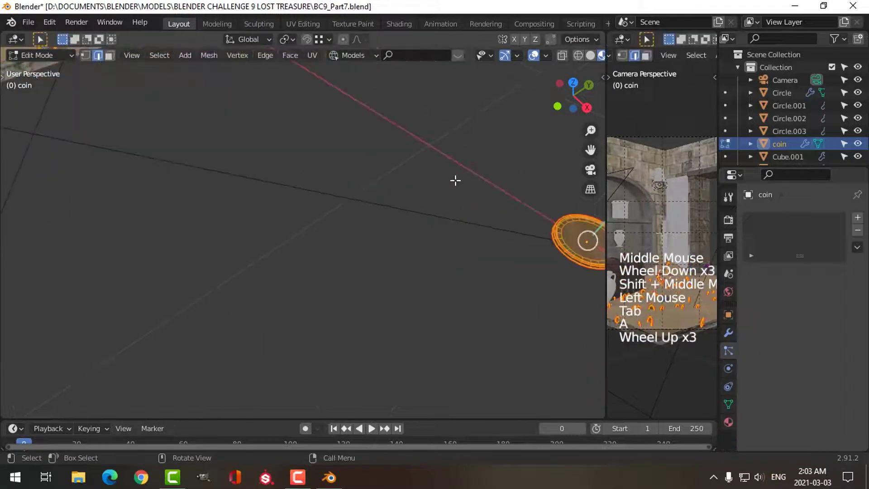
{"action": "key", "text": "r"}
{"action": "key", "text": "x"}
{"action": "key", "text": "9"}
{"action": "key", "text": "0"}
{"action": "key", "text": "Return"}
Deselect the coin geometry and pan back toward the sand
{"action": "scroll", "coordinate": [217, 110], "scroll_direction": "down", "scroll_amount": 2}
{"action": "scroll", "coordinate": [217, 110], "scroll_direction": "down", "scroll_amount": 1}
{"action": "middle_click_drag", "start_coordinate": [216, 110], "coordinate": [289, 149], "text": "shift"}
{"action": "scroll", "coordinate": [229, 130], "scroll_direction": "up", "scroll_amount": 2}
{"action": "key", "text": "alt+a"}
{"action": "middle_click_drag", "start_coordinate": [229, 130], "coordinate": [297, 202], "text": "shift"}
{"action": "scroll", "coordinate": [266, 133], "scroll_direction": "up", "scroll_amount": 3}
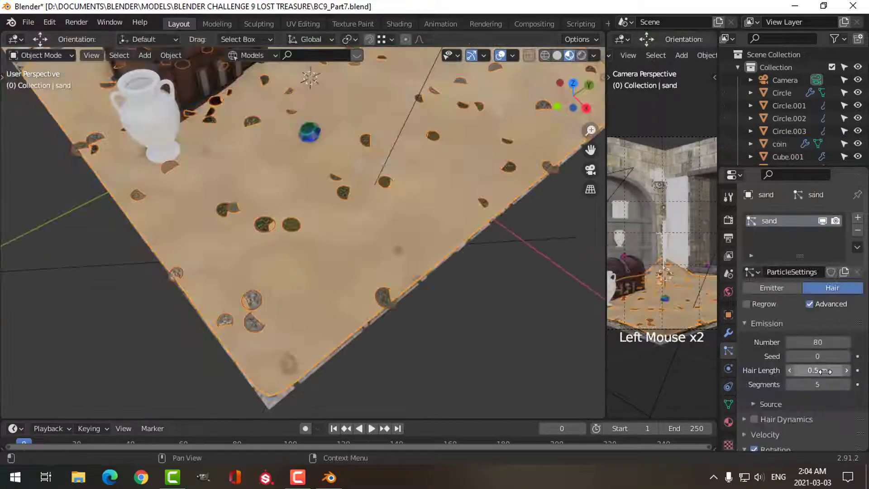
Set Children to Interpolated with a viewport Display Amount of 1, then inspect the coins
{"action": "scroll", "coordinate": [815, 344], "scroll_direction": "down", "scroll_amount": 11}
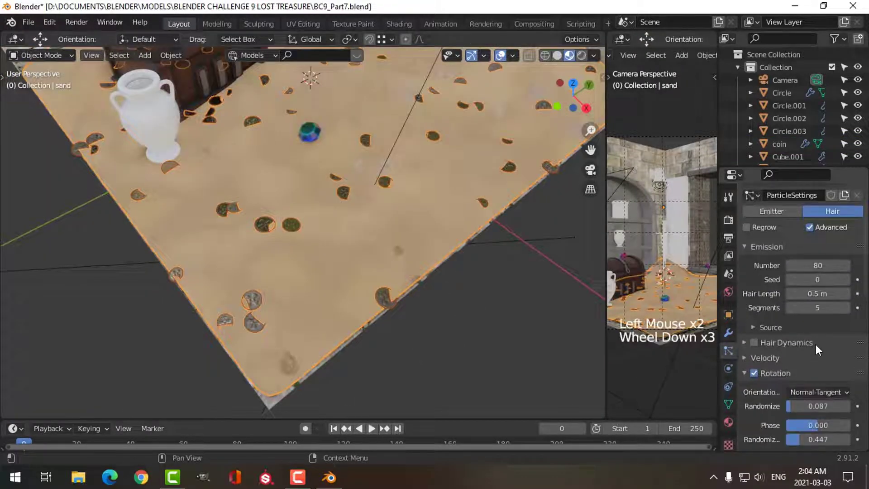
{"action": "scroll", "coordinate": [816, 344], "scroll_direction": "down", "scroll_amount": 8}
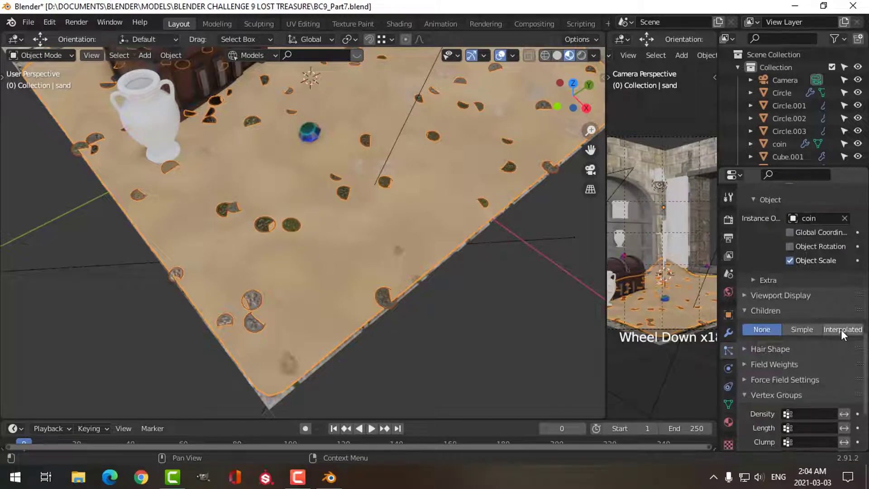
{"action": "left_click", "coordinate": [841, 330]}
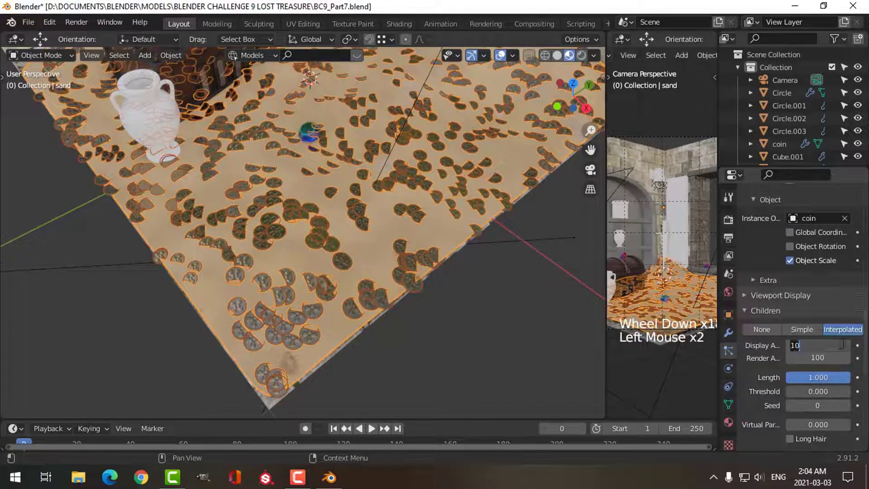
{"action": "type", "text": "1"}
{"action": "key", "text": "Return"}
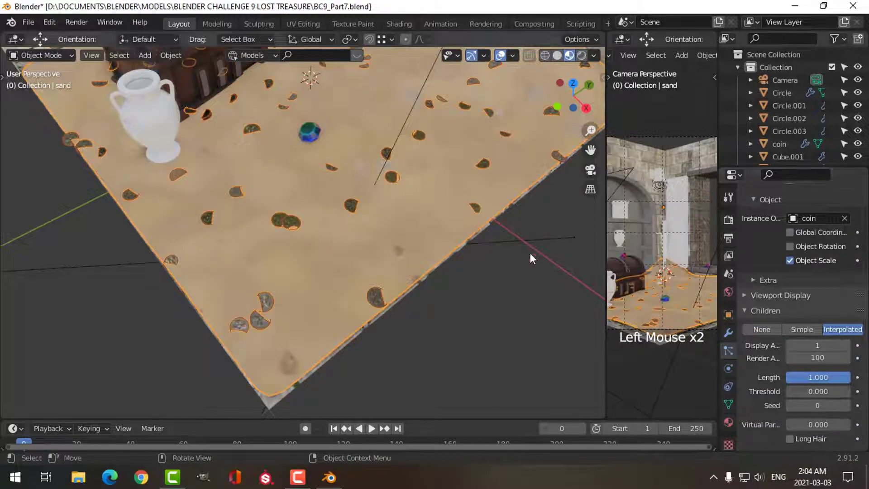
{"action": "key", "text": "alt+a"}
{"action": "scroll", "coordinate": [408, 221], "scroll_direction": "up", "scroll_amount": 3}
{"action": "mouse_move", "coordinate": [400, 220]}
{"action": "middle_mouse_down"}
{"action": "mouse_move", "coordinate": [371, 223]}
{"action": "mouse_move", "coordinate": [393, 213]}
{"action": "middle_mouse_up"}
{"action": "scroll", "coordinate": [387, 221], "scroll_direction": "down", "scroll_amount": 1}
{"action": "scroll", "coordinate": [828, 308], "scroll_direction": "up", "scroll_amount": 5}
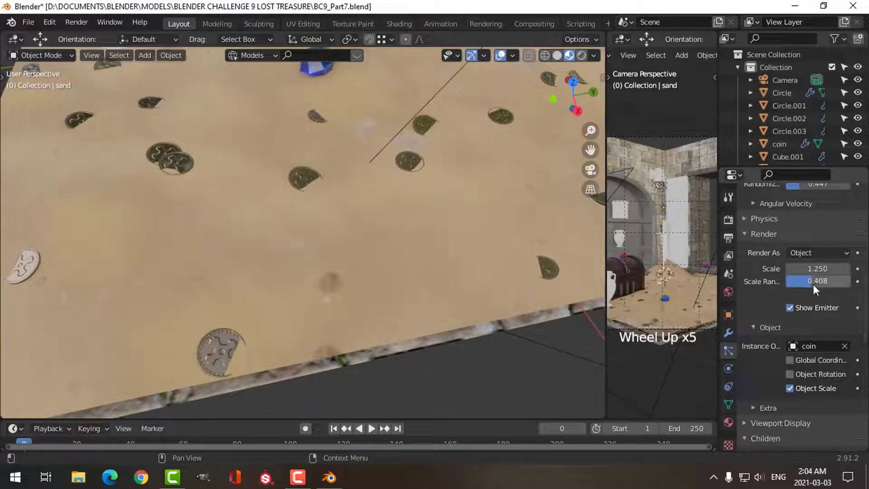
Reduce the coins' rotation Randomize value to 0
{"action": "scroll", "coordinate": [811, 284], "scroll_direction": "up", "scroll_amount": 3}
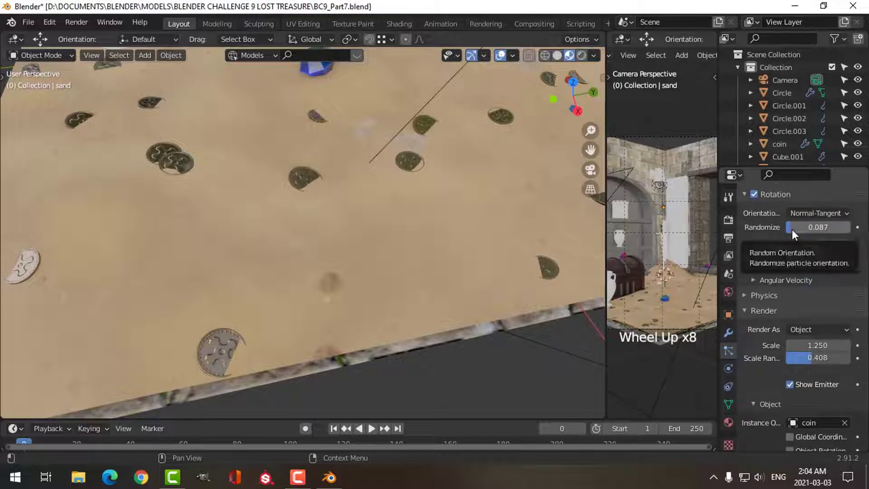
{"action": "left_click_drag", "start_coordinate": [791, 229], "coordinate": [781, 228]}
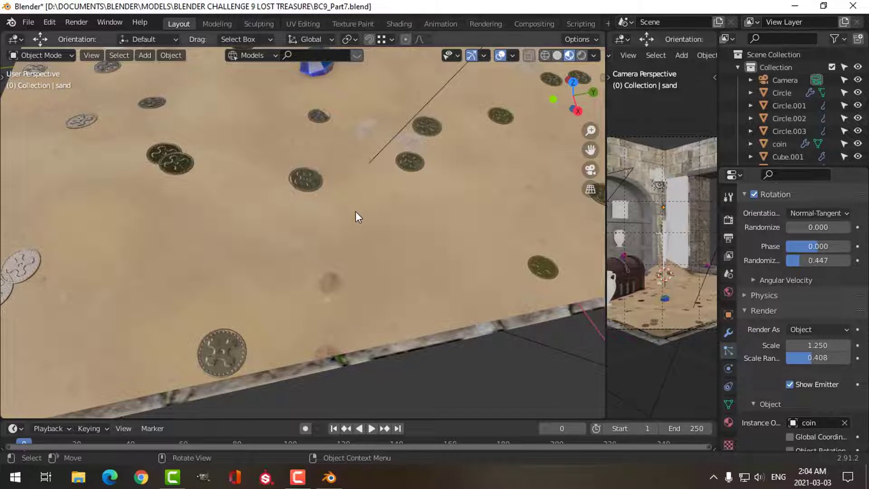
{"action": "middle_click_drag", "start_coordinate": [355, 210], "coordinate": [402, 243]}
{"action": "key", "text": "alt+a"}
{"action": "scroll", "coordinate": [409, 190], "scroll_direction": "down", "scroll_amount": 2}
{"action": "scroll", "coordinate": [403, 243], "scroll_direction": "up", "scroll_amount": 3}
Raise the phase Randomize value to 0.835 and view the chest's scattered coins
{"action": "left_click_drag", "start_coordinate": [794, 259], "coordinate": [809, 261]}
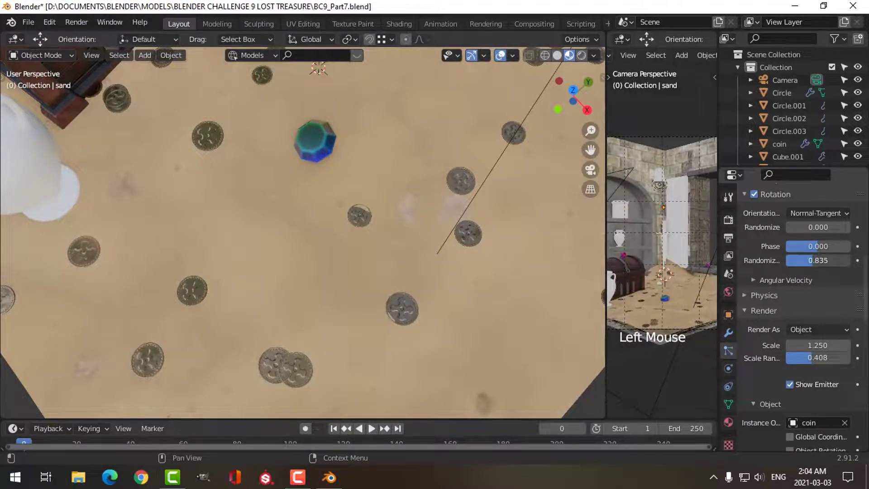
{"action": "scroll", "coordinate": [402, 237], "scroll_direction": "down", "scroll_amount": 1}
{"action": "key", "text": "alt+a"}
{"action": "mouse_move", "coordinate": [402, 238]}
{"action": "middle_mouse_down"}
{"action": "mouse_move", "coordinate": [422, 216]}
{"action": "mouse_move", "coordinate": [410, 240]}
{"action": "middle_mouse_up"}
{"action": "scroll", "coordinate": [403, 208], "scroll_direction": "down", "scroll_amount": 2}
{"action": "middle_click_drag", "start_coordinate": [409, 240], "coordinate": [382, 205]}
Select the sand floor and centre it in top view with solid shading
{"action": "scroll", "coordinate": [359, 192], "scroll_direction": "down", "scroll_amount": 1}
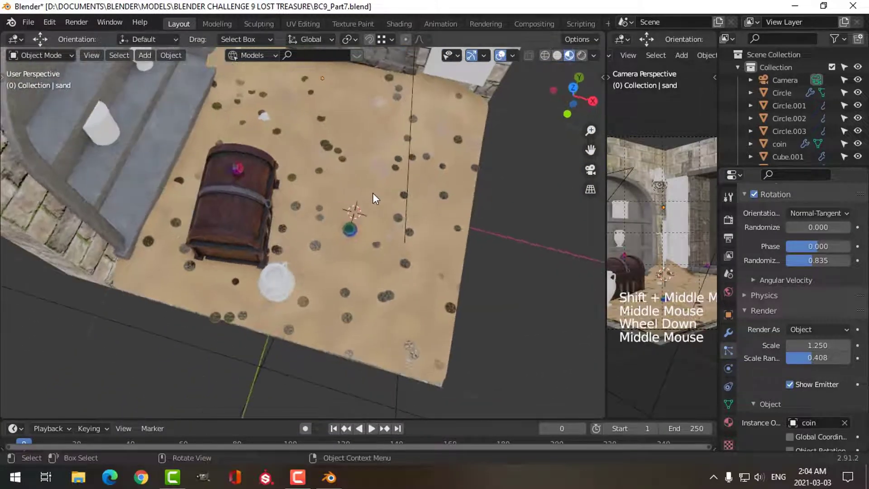
{"action": "left_click", "coordinate": [438, 195]}
{"action": "key", "text": "KP_7"}
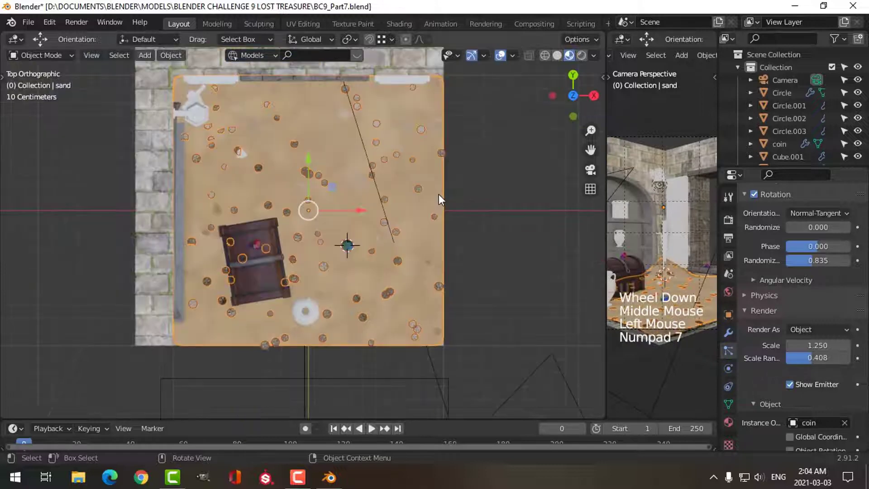
{"action": "left_click", "coordinate": [557, 55]}
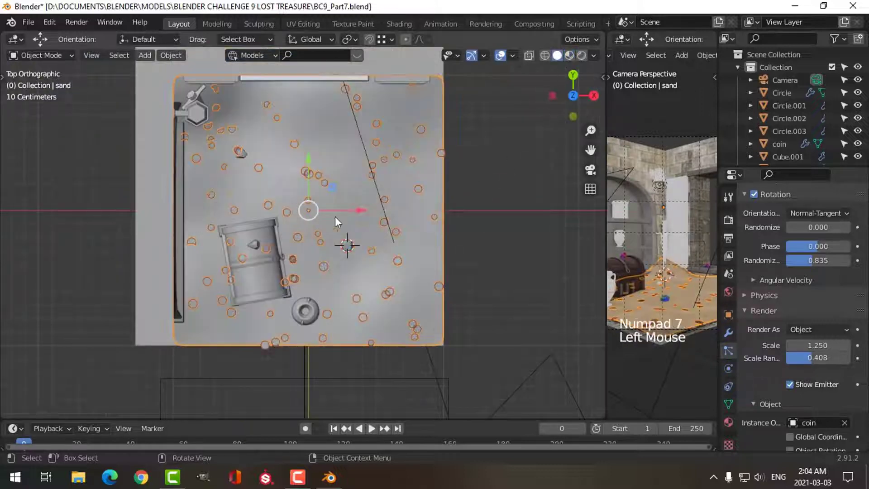
{"action": "scroll", "coordinate": [316, 217], "scroll_direction": "up", "scroll_amount": 1}
{"action": "middle_click_drag", "start_coordinate": [357, 204], "coordinate": [399, 215], "text": "shift"}
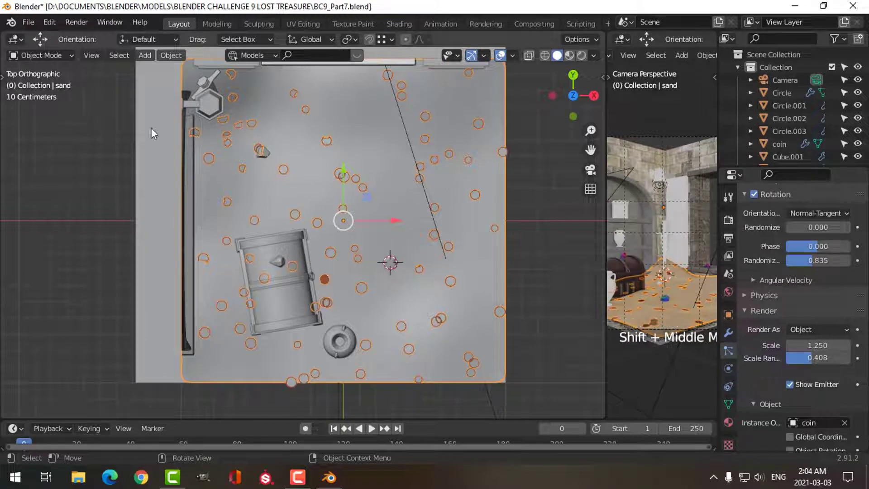
In Weight Paint mode, paint weighted patches beside and below the chest
{"action": "left_click", "coordinate": [45, 54]}
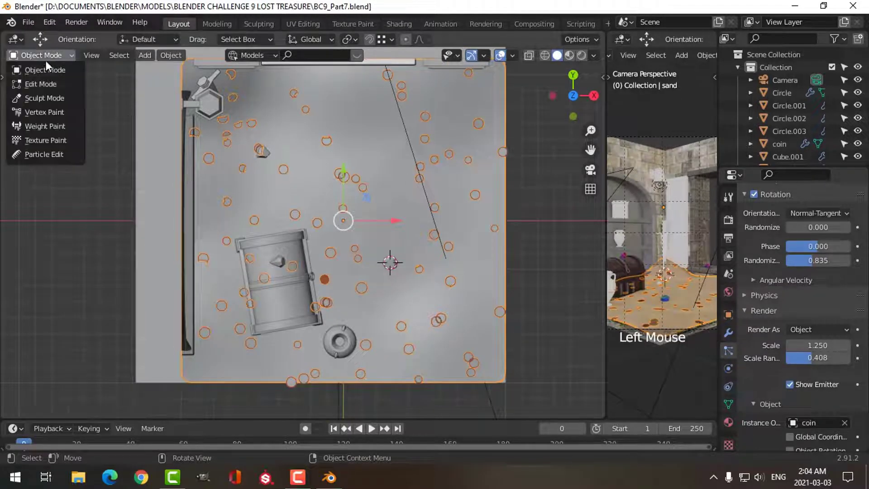
{"action": "left_click", "coordinate": [45, 126]}
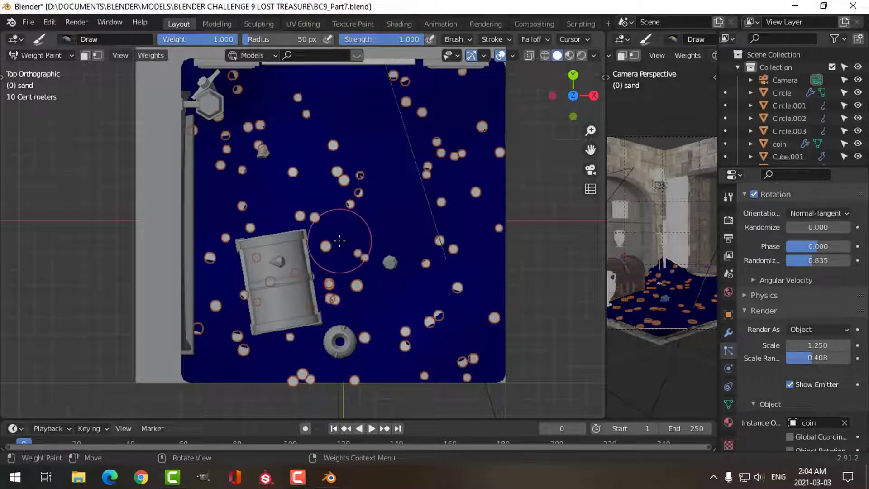
{"action": "mouse_move", "coordinate": [339, 241]}
{"action": "left_mouse_down"}
{"action": "mouse_move", "coordinate": [353, 317]}
{"action": "mouse_move", "coordinate": [358, 233]}
{"action": "mouse_move", "coordinate": [326, 221]}
{"action": "mouse_move", "coordinate": [337, 280]}
{"action": "mouse_move", "coordinate": [378, 337]}
{"action": "mouse_move", "coordinate": [332, 368]}
{"action": "left_mouse_up"}
{"action": "left_click_drag", "start_coordinate": [278, 354], "coordinate": [301, 351]}
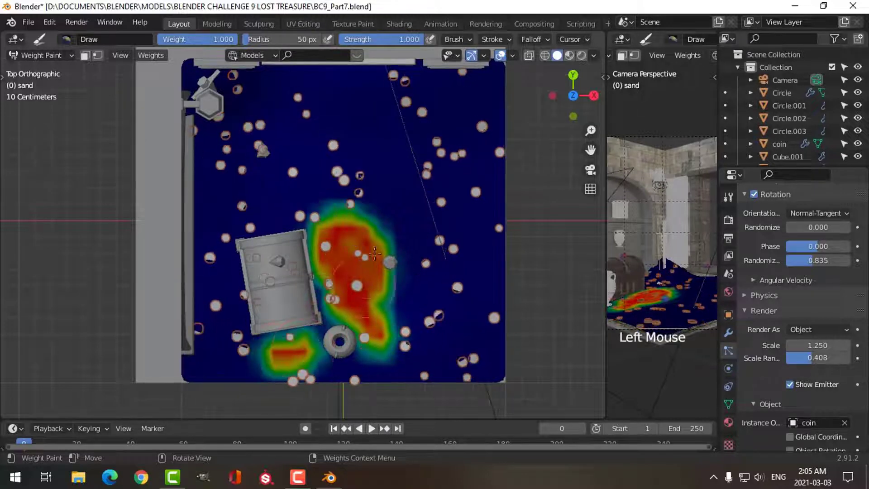
{"action": "mouse_move", "coordinate": [346, 181]}
{"action": "left_mouse_down"}
{"action": "mouse_move", "coordinate": [317, 201]}
{"action": "mouse_move", "coordinate": [247, 201]}
{"action": "mouse_move", "coordinate": [362, 195]}
{"action": "mouse_move", "coordinate": [392, 278]}
{"action": "mouse_move", "coordinate": [390, 317]}
{"action": "left_mouse_up"}
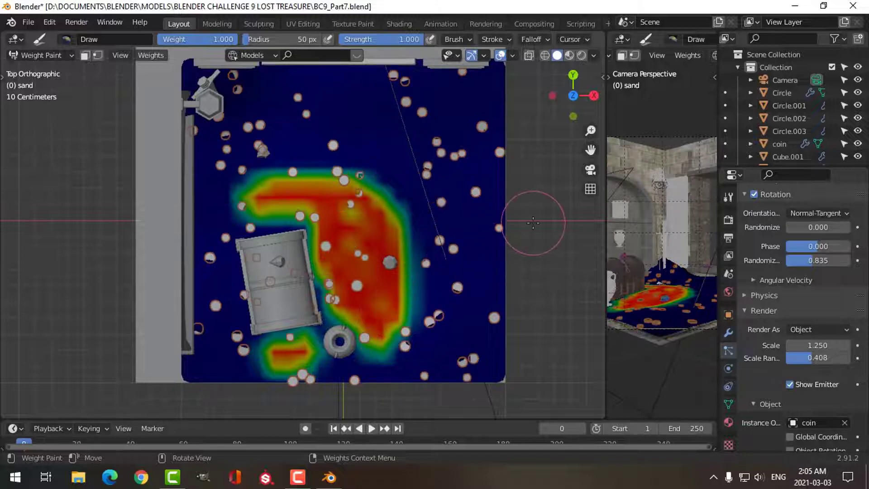
{"action": "left_click", "coordinate": [36, 55]}
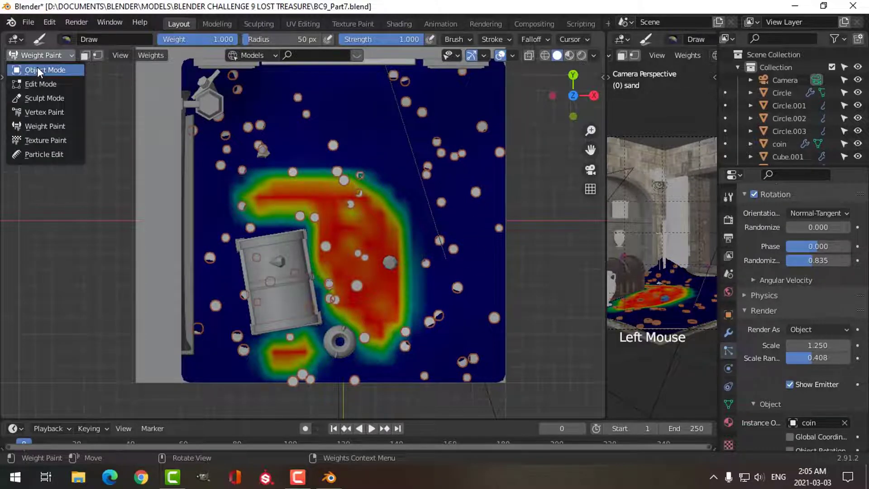
Return to Object Mode and reselect the sand floor
{"action": "left_click", "coordinate": [40, 70]}
{"action": "middle_click_drag", "start_coordinate": [296, 164], "coordinate": [365, 204]}
{"action": "key", "text": "Tab"}
{"action": "scroll", "coordinate": [393, 192], "scroll_direction": "down", "scroll_amount": 2}
{"action": "key", "text": "alt+a"}
{"action": "scroll", "coordinate": [339, 185], "scroll_direction": "down", "scroll_amount": 2}
{"action": "left_click", "coordinate": [367, 204]}
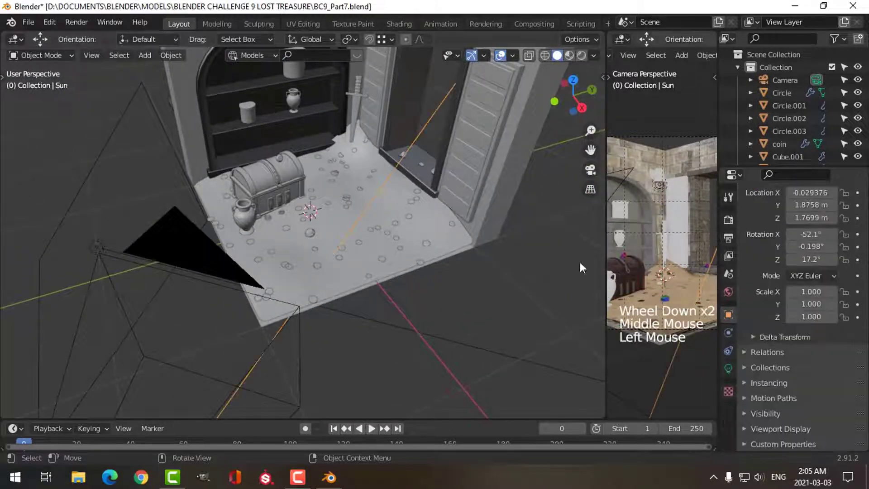
{"action": "left_click", "coordinate": [426, 243]}
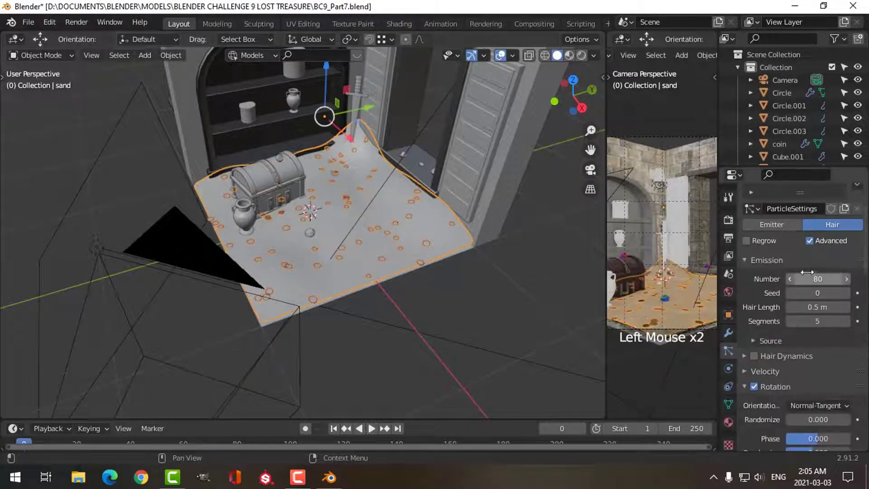
Rename the sand mesh's vertex group from Group to sand
{"action": "scroll", "coordinate": [778, 272], "scroll_direction": "down", "scroll_amount": 7}
{"action": "scroll", "coordinate": [770, 287], "scroll_direction": "up", "scroll_amount": 5}
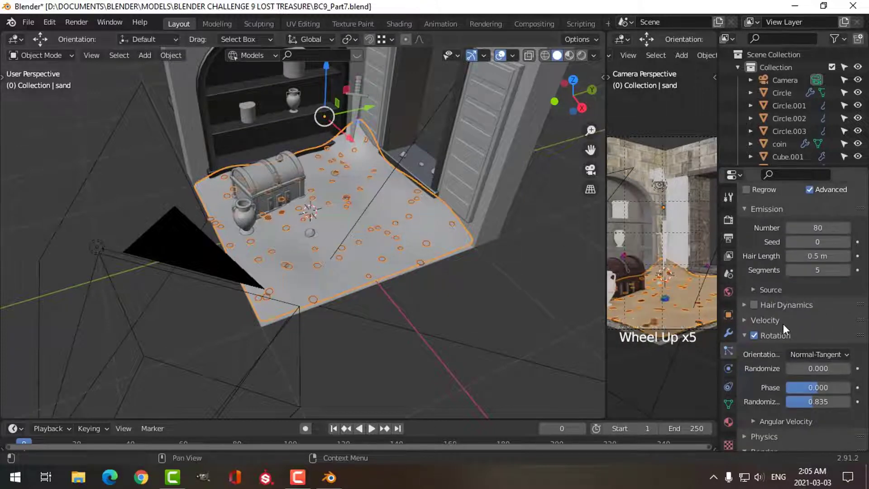
{"action": "scroll", "coordinate": [783, 324], "scroll_direction": "down", "scroll_amount": 1}
{"action": "left_click", "coordinate": [728, 404]}
{"action": "scroll", "coordinate": [803, 247], "scroll_direction": "up", "scroll_amount": 4}
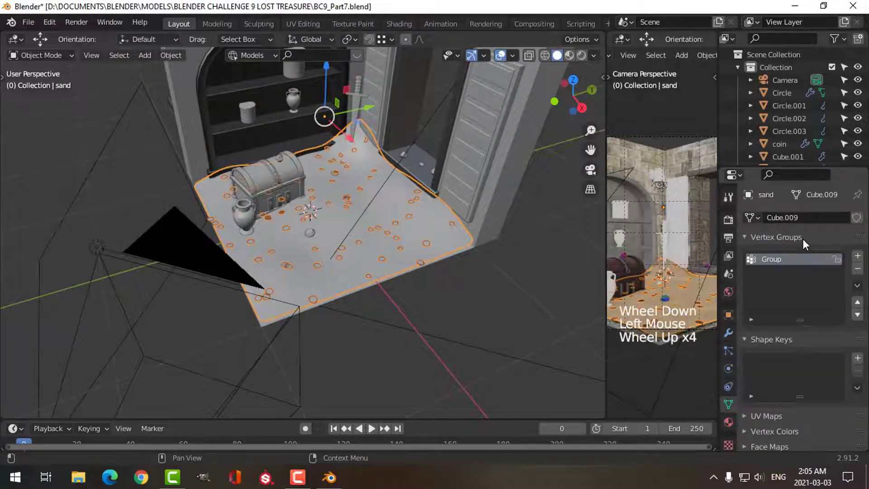
{"action": "double_click", "coordinate": [781, 259]}
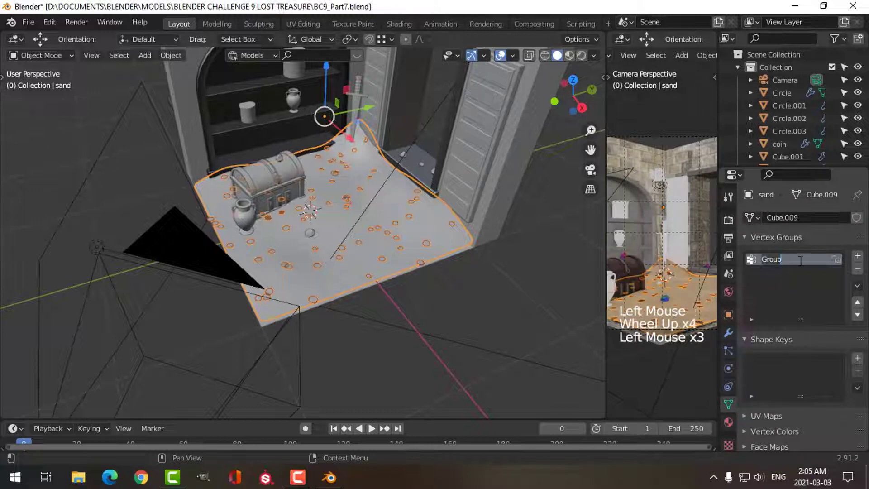
{"action": "type", "text": "sand"}
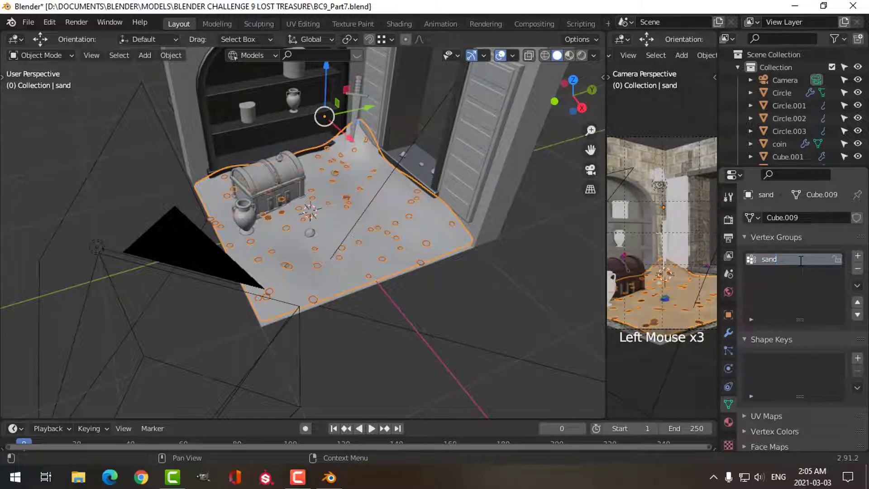
{"action": "left_click", "coordinate": [728, 350]}
Set the particle Density vertex group to sand and inspect the coin patch
{"action": "scroll", "coordinate": [785, 330], "scroll_direction": "down", "scroll_amount": 6}
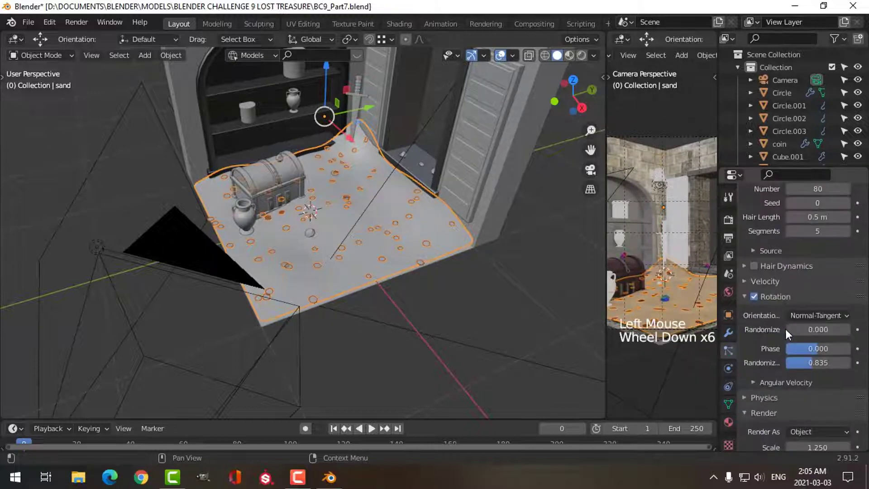
{"action": "scroll", "coordinate": [786, 330], "scroll_direction": "down", "scroll_amount": 14}
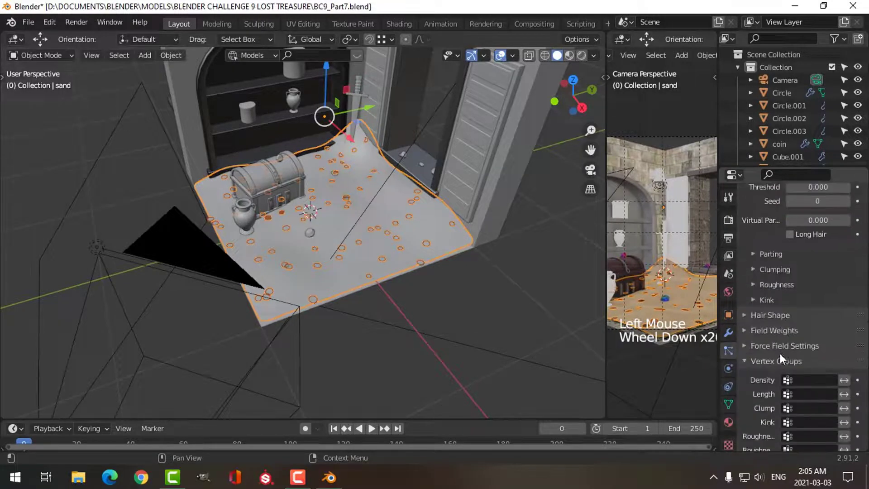
{"action": "scroll", "coordinate": [780, 356], "scroll_direction": "down", "scroll_amount": 9}
{"action": "left_click", "coordinate": [804, 311]}
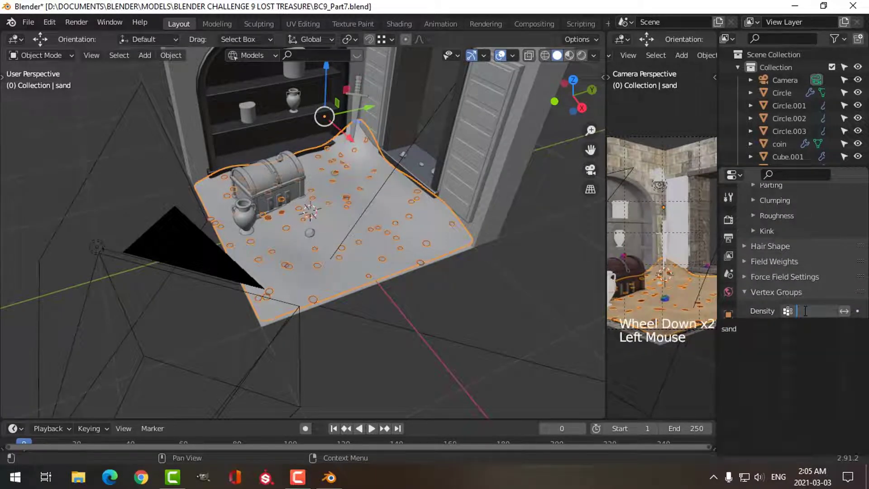
{"action": "left_click", "coordinate": [742, 223]}
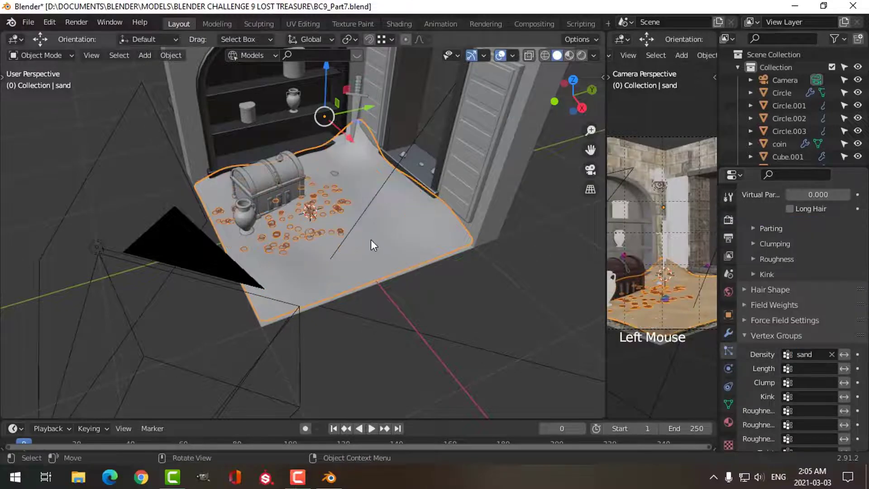
{"action": "scroll", "coordinate": [370, 238], "scroll_direction": "up", "scroll_amount": 2}
{"action": "middle_click_drag", "start_coordinate": [370, 238], "coordinate": [421, 241]}
{"action": "key", "text": "alt+a"}
In Weight Paint mode on the sand object, paint extra weight along its right side
{"action": "key", "text": "KP_7"}
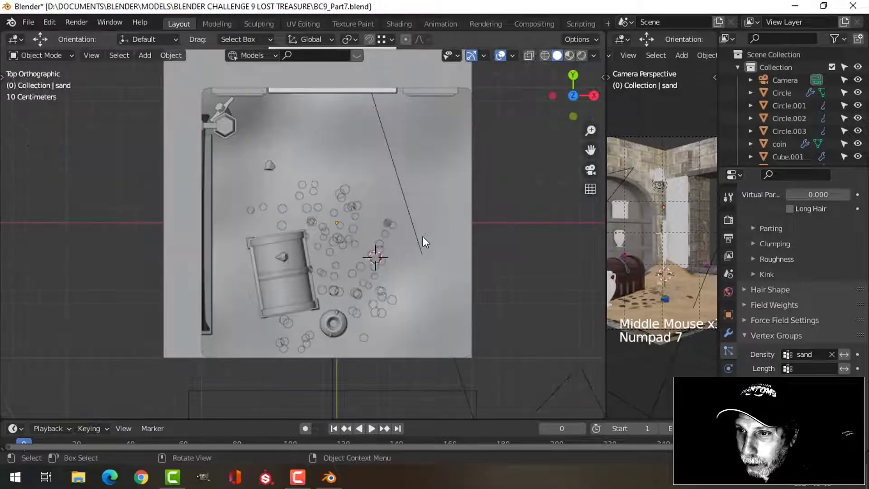
{"action": "left_click", "coordinate": [349, 210]}
{"action": "scroll", "coordinate": [360, 232], "scroll_direction": "up", "scroll_amount": 3}
{"action": "middle_click_drag", "start_coordinate": [360, 233], "coordinate": [420, 216], "text": "shift"}
{"action": "left_click", "coordinate": [50, 55]}
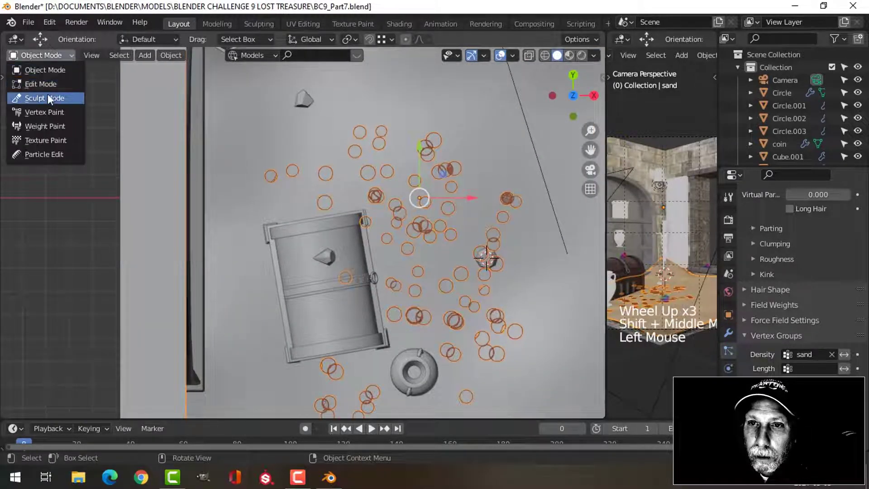
{"action": "left_click", "coordinate": [45, 126]}
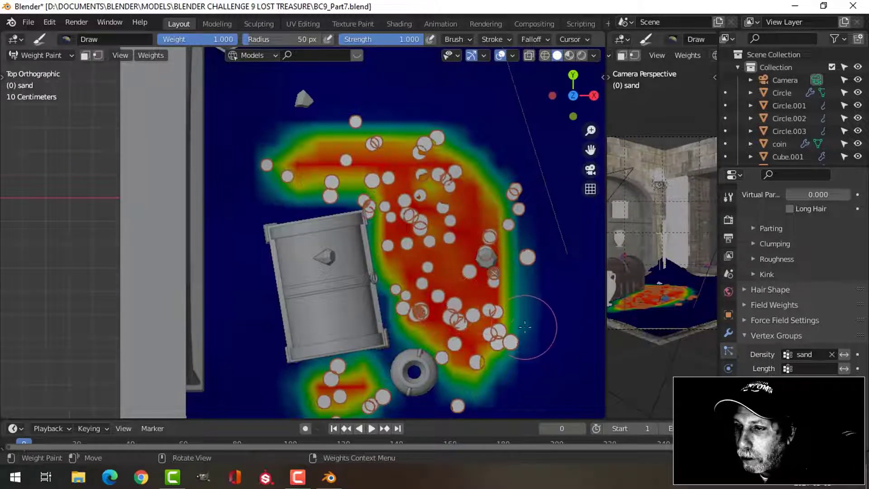
{"action": "mouse_move", "coordinate": [525, 327]}
{"action": "left_mouse_down"}
{"action": "mouse_move", "coordinate": [542, 319]}
{"action": "mouse_move", "coordinate": [550, 290]}
{"action": "mouse_move", "coordinate": [531, 209]}
{"action": "left_mouse_up"}
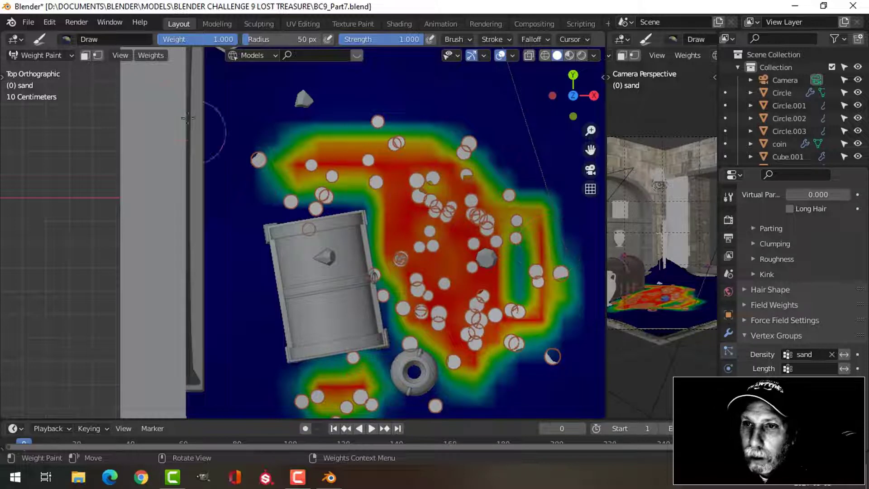
Switch to the Subtract brush and remove weight over the chest area
{"action": "left_click", "coordinate": [77, 41]}
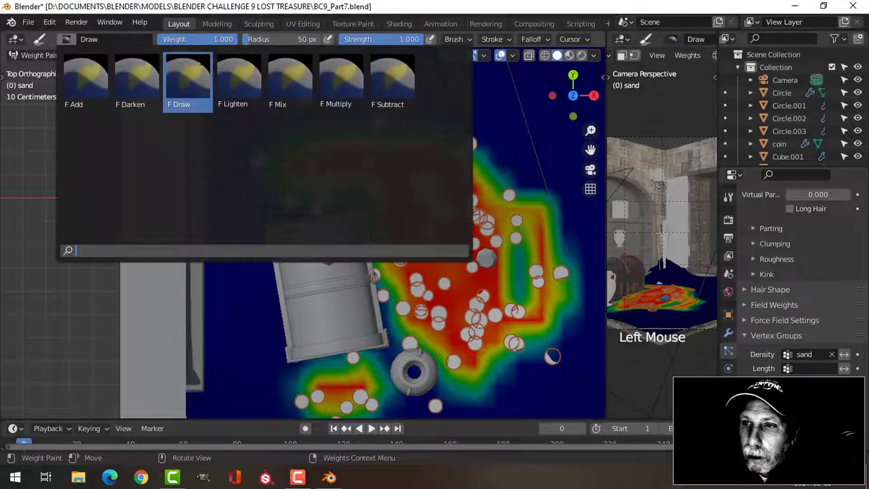
{"action": "left_click", "coordinate": [392, 78]}
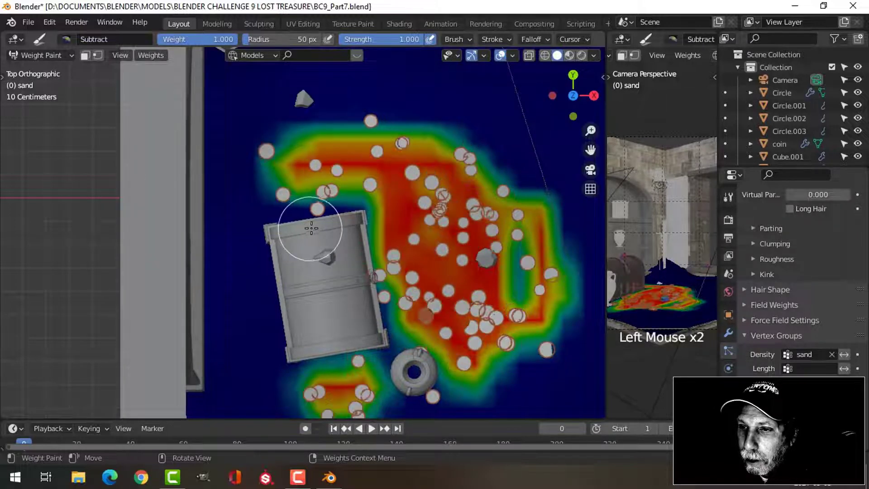
{"action": "mouse_move", "coordinate": [313, 228]}
{"action": "left_mouse_down"}
{"action": "mouse_move", "coordinate": [339, 221]}
{"action": "mouse_move", "coordinate": [356, 240]}
{"action": "mouse_move", "coordinate": [367, 315]}
{"action": "mouse_move", "coordinate": [347, 362]}
{"action": "mouse_move", "coordinate": [340, 345]}
{"action": "left_mouse_up"}
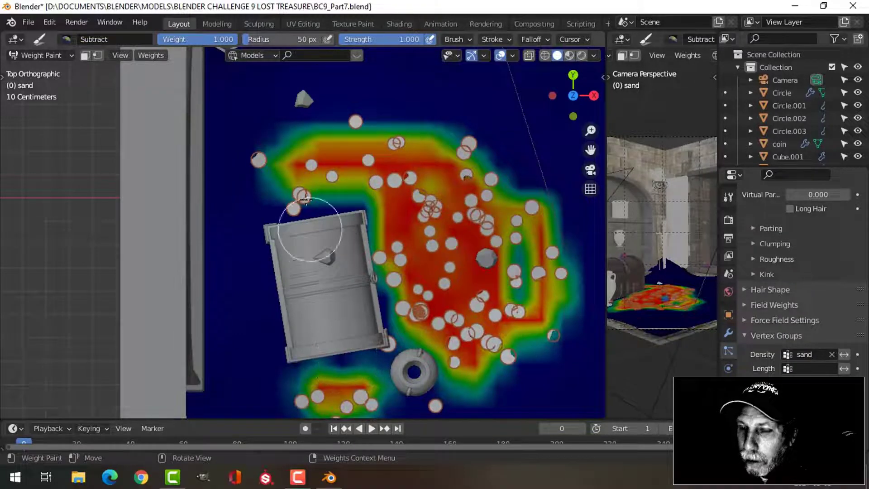
Return to Object Mode and view the scene in Material Preview shading
{"action": "left_click", "coordinate": [54, 54]}
{"action": "left_click", "coordinate": [54, 67]}
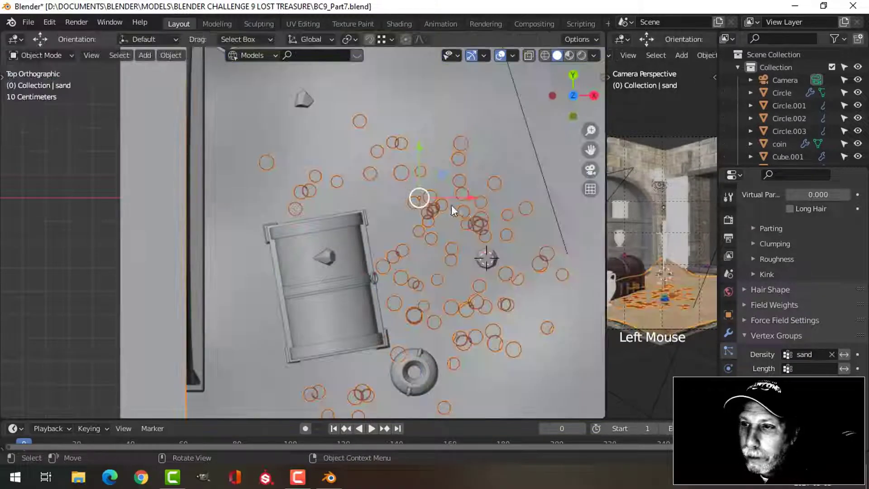
{"action": "middle_click_drag", "start_coordinate": [499, 226], "coordinate": [428, 129]}
{"action": "left_click", "coordinate": [570, 55]}
{"action": "scroll", "coordinate": [474, 158], "scroll_direction": "down", "scroll_amount": 2}
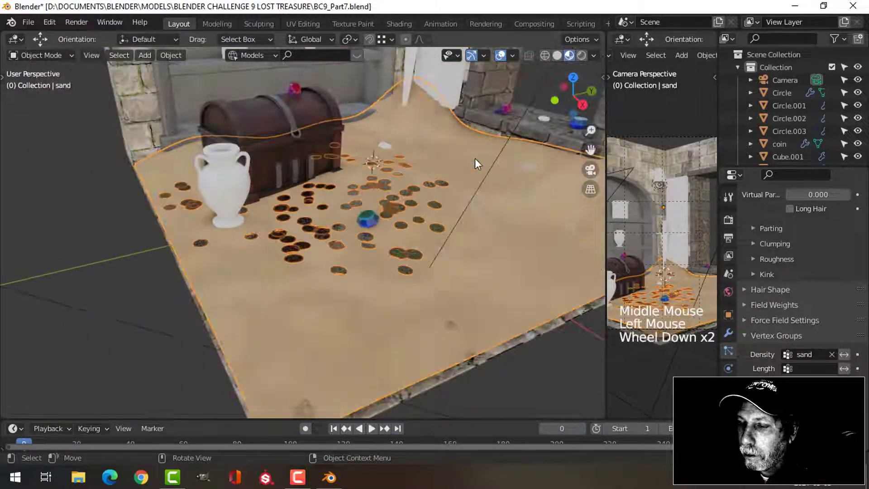
{"action": "key", "text": "alt+a"}
{"action": "middle_click_drag", "start_coordinate": [461, 180], "coordinate": [444, 209]}
{"action": "scroll", "coordinate": [442, 221], "scroll_direction": "up", "scroll_amount": 2}
Set the sand's particle Emission Number to 70 coins
{"action": "left_click", "coordinate": [437, 275]}
{"action": "scroll", "coordinate": [822, 211], "scroll_direction": "up", "scroll_amount": 4}
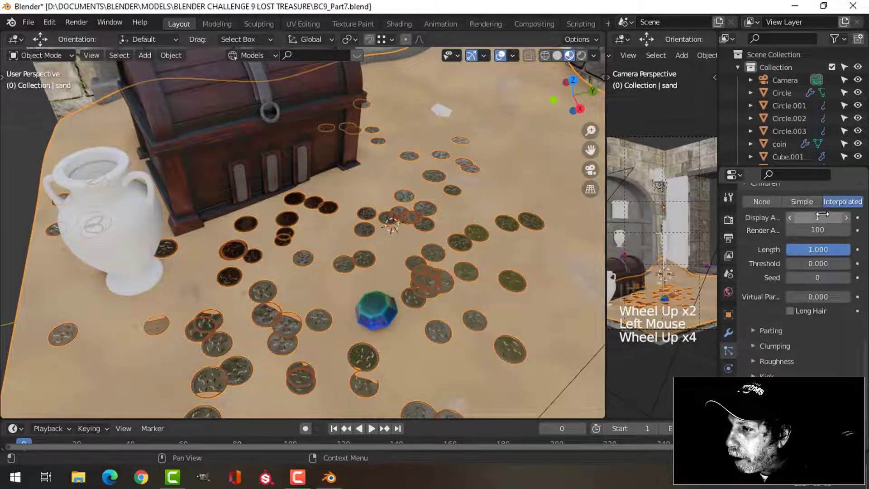
{"action": "scroll", "coordinate": [824, 261], "scroll_direction": "up", "scroll_amount": 14}
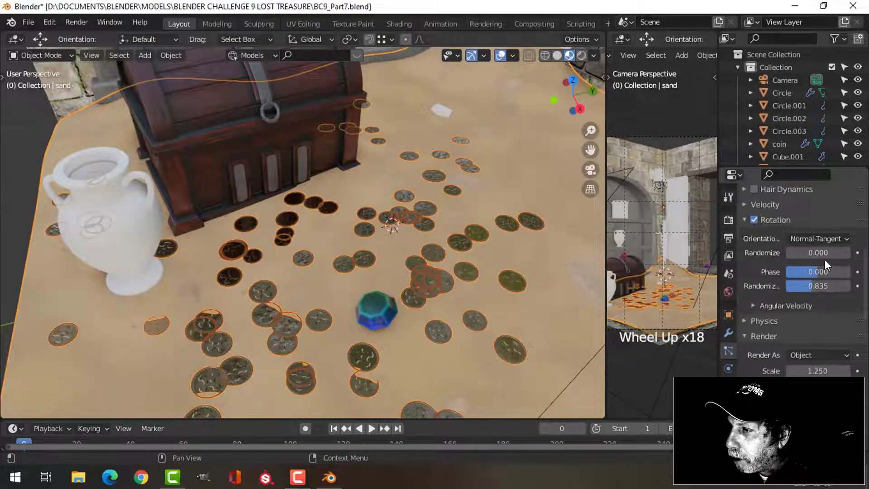
{"action": "scroll", "coordinate": [824, 262], "scroll_direction": "up", "scroll_amount": 4}
{"action": "left_click", "coordinate": [840, 213]}
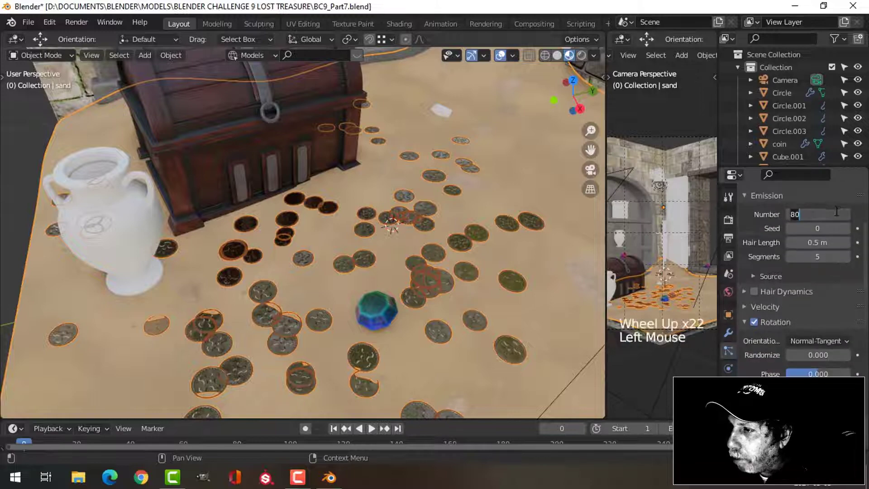
{"action": "type", "text": "70"}
{"action": "key", "text": "Return"}
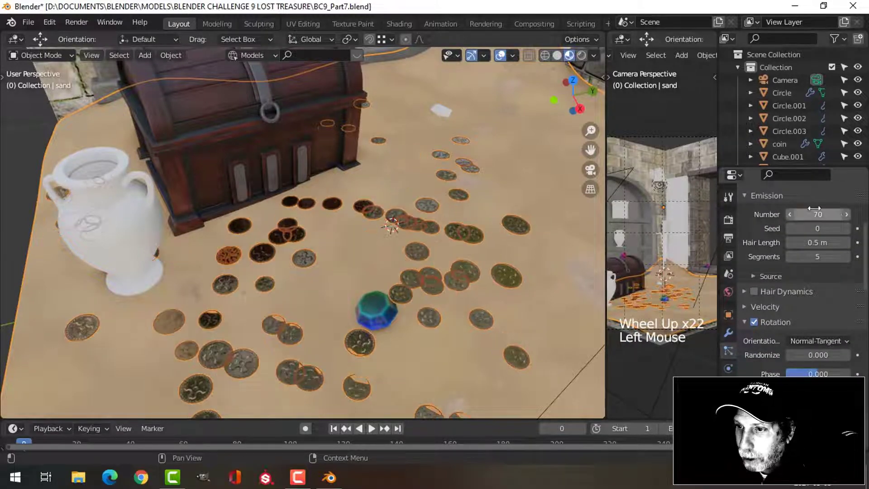
Give the coins a Rotation Randomize value of 0.029
{"action": "key", "text": "alt+a"}
{"action": "scroll", "coordinate": [457, 202], "scroll_direction": "down", "scroll_amount": 2}
{"action": "scroll", "coordinate": [417, 252], "scroll_direction": "up", "scroll_amount": 2}
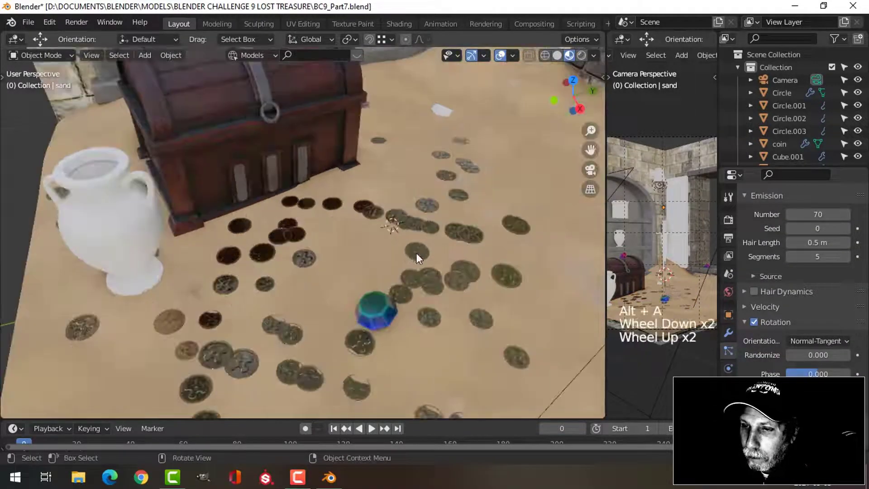
{"action": "scroll", "coordinate": [416, 253], "scroll_direction": "up", "scroll_amount": 1}
{"action": "middle_click_drag", "start_coordinate": [417, 251], "coordinate": [436, 230]}
{"action": "scroll", "coordinate": [502, 286], "scroll_direction": "down", "scroll_amount": 2}
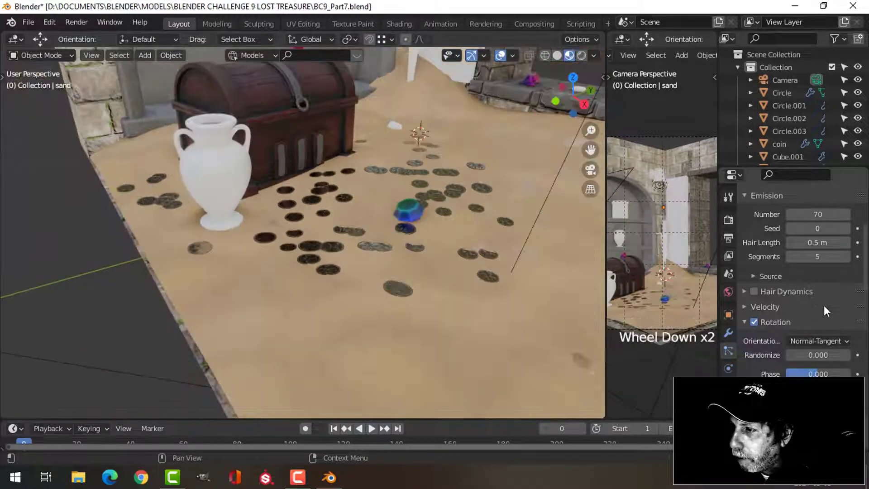
{"action": "scroll", "coordinate": [820, 295], "scroll_direction": "down", "scroll_amount": 3}
{"action": "left_click", "coordinate": [797, 279]}
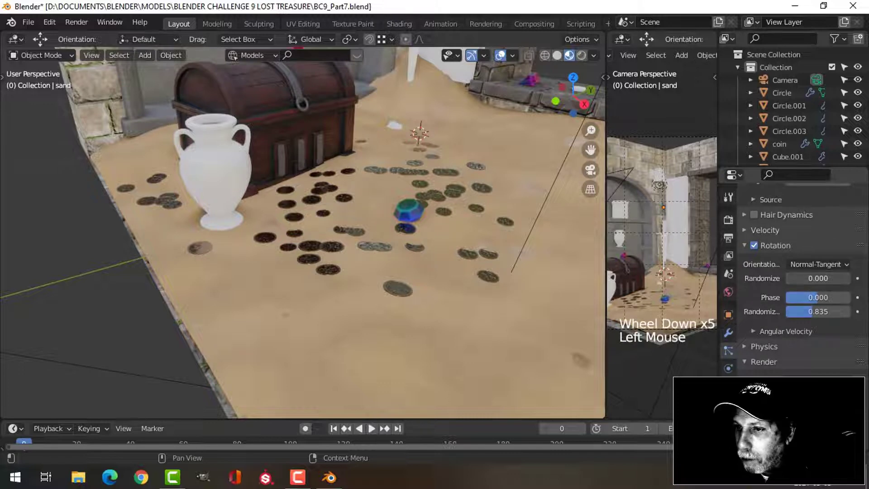
{"action": "mouse_move", "coordinate": [797, 279]}
{"action": "left_mouse_down"}
{"action": "mouse_move", "coordinate": [815, 279]}
{"action": "mouse_move", "coordinate": [801, 279]}
{"action": "left_mouse_up"}
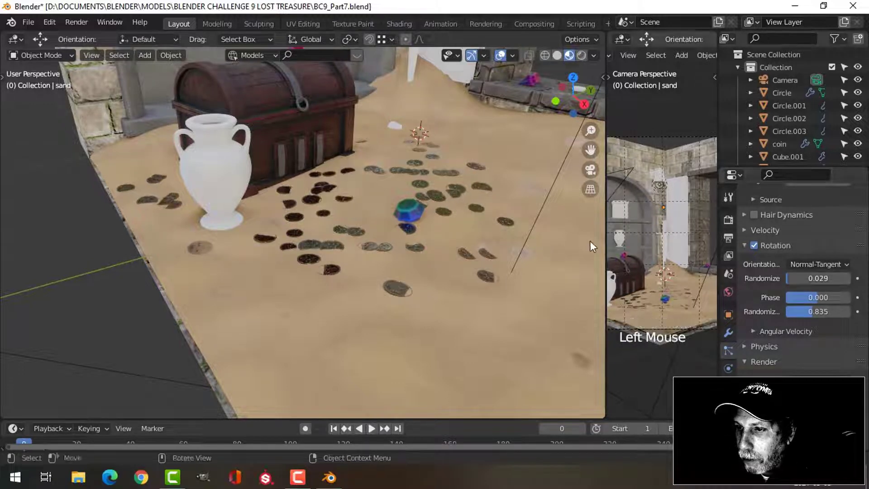
Orbit to a higher angle over the coins and widen the camera viewport area
{"action": "key", "text": "alt+a"}
{"action": "middle_click_drag", "start_coordinate": [571, 236], "coordinate": [484, 230]}
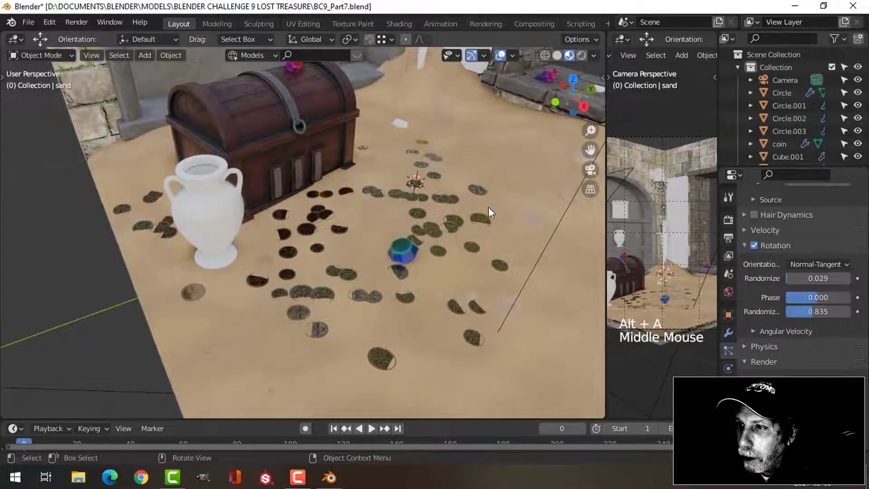
{"action": "left_click_drag", "start_coordinate": [605, 229], "coordinate": [284, 229]}
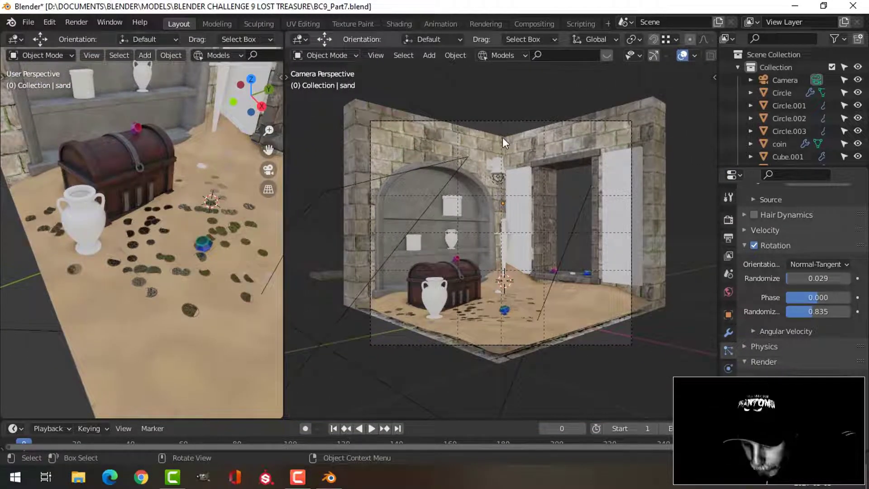
Maximize the camera viewport with Ctrl+Space and switch it to Rendered shading
{"action": "key", "text": "ctrl+space"}
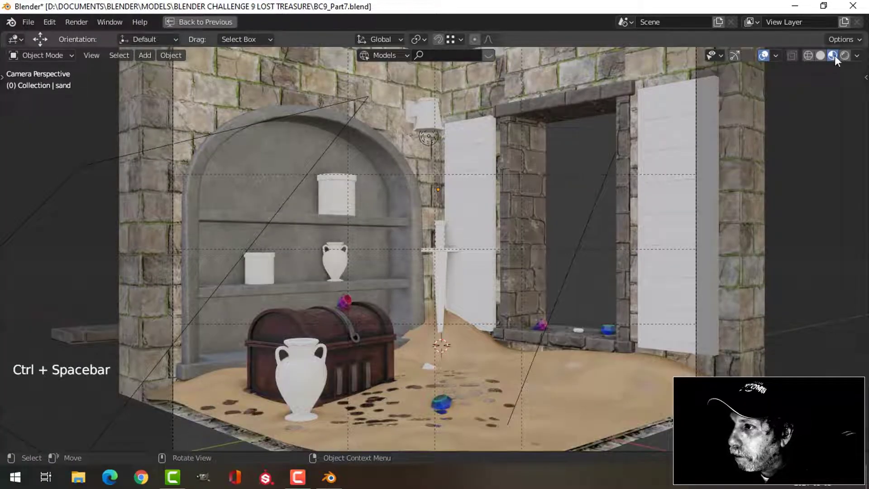
{"action": "left_click", "coordinate": [843, 56]}
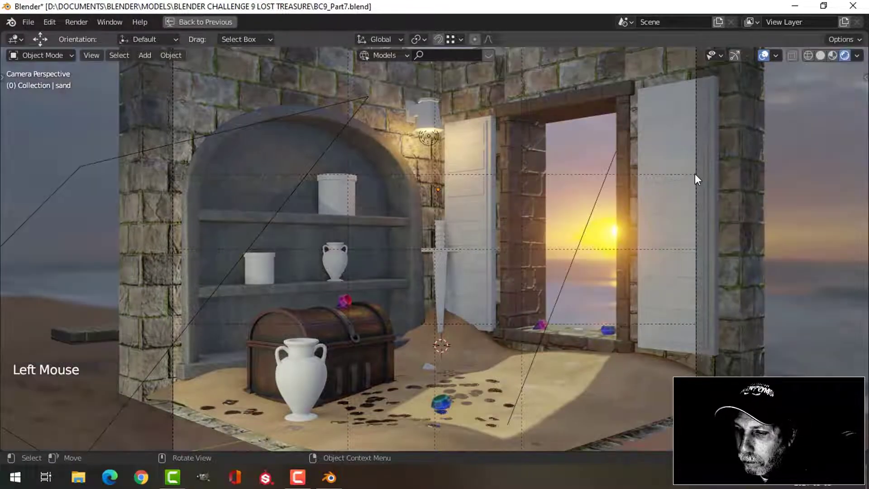